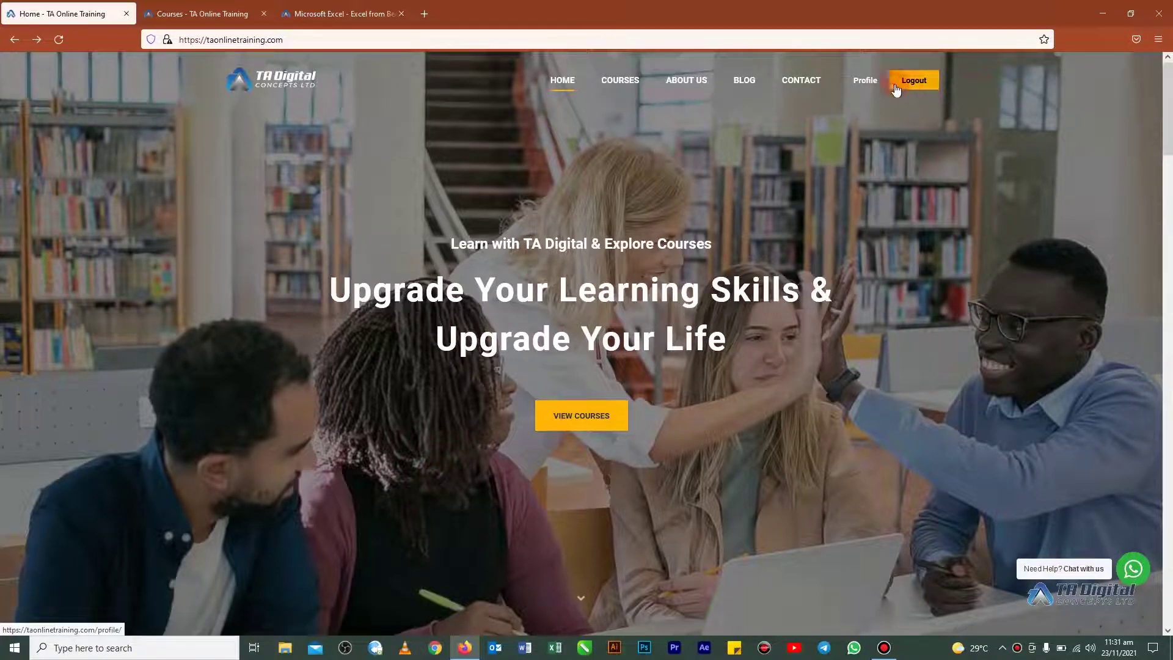
- Scroll down the TA Online Training home page to the Latest Courses section and back
left_click(872, 93)
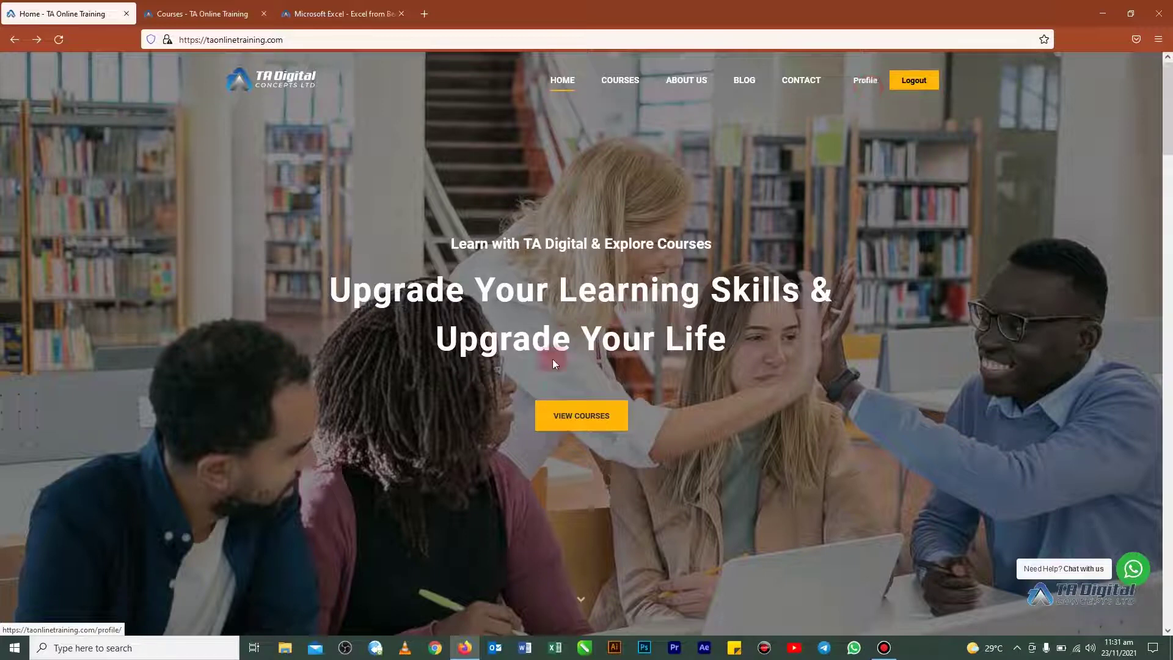
scroll(374, 392, "down", 5)
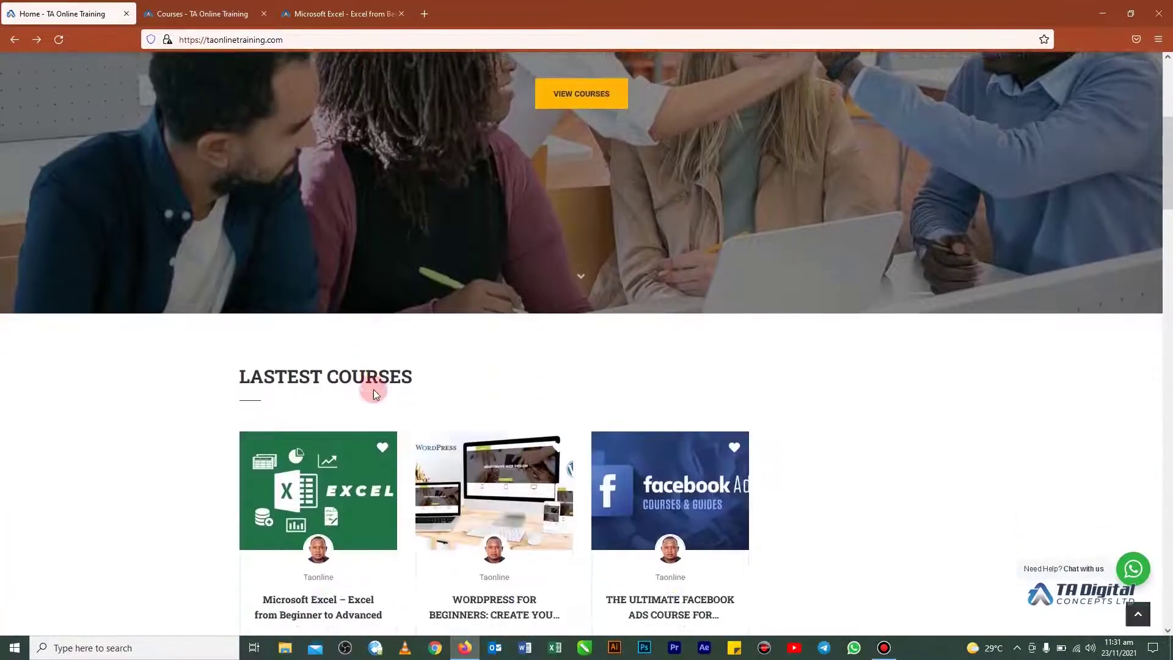
scroll(373, 390, "down", 1)
scroll(225, 383, "down", 1)
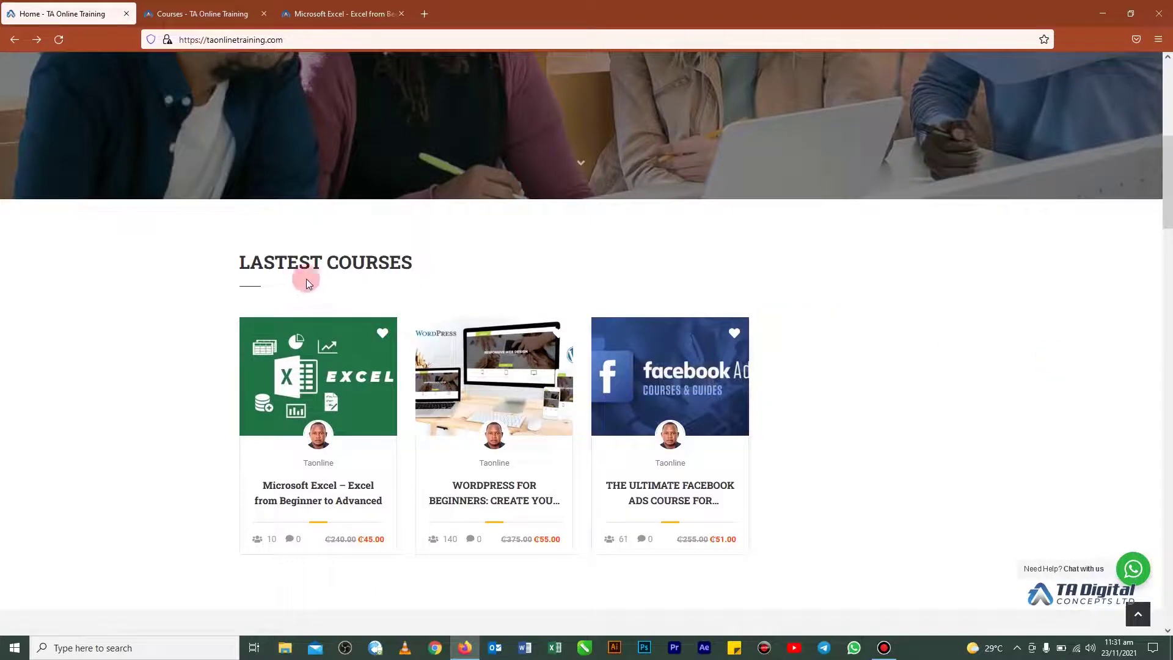
scroll(843, 456, "up", 7)
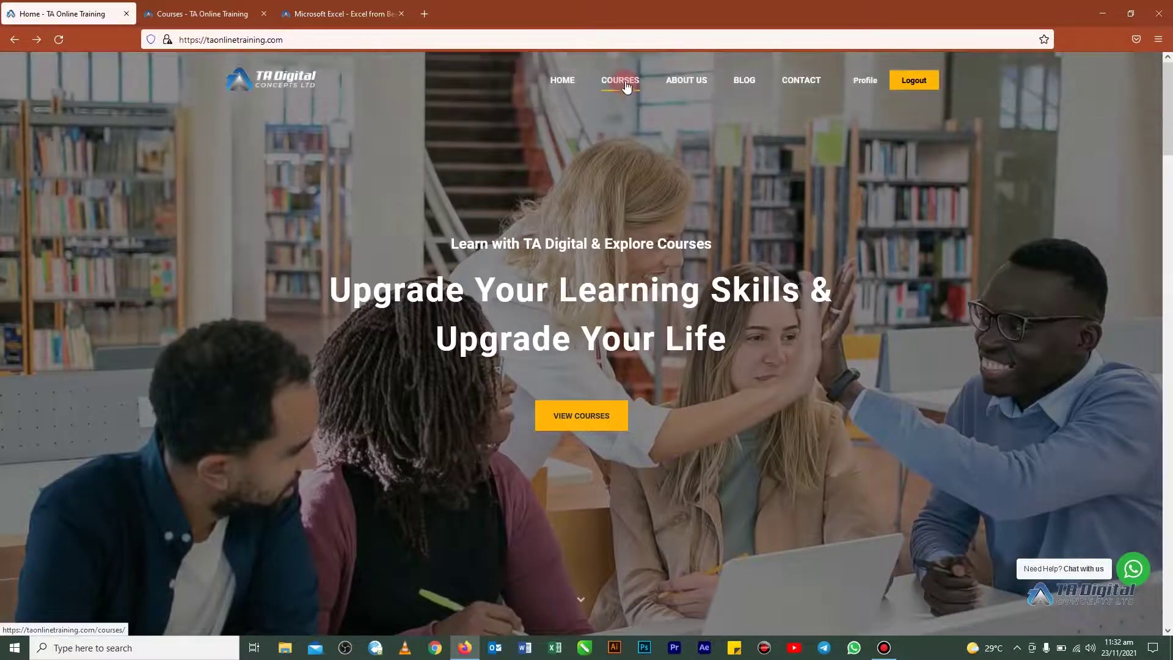
- Go to COURSES and look over the All Courses list of Excel, WordPress and Facebook Ads
left_click(195, 14)
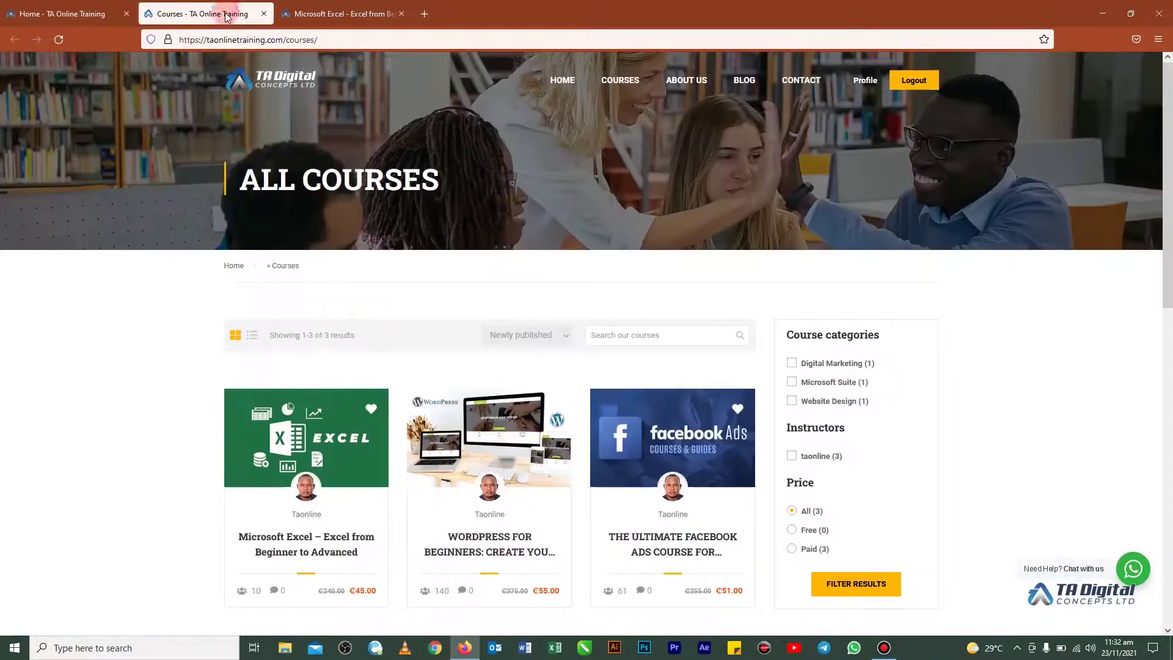
scroll(636, 408, "down", 3)
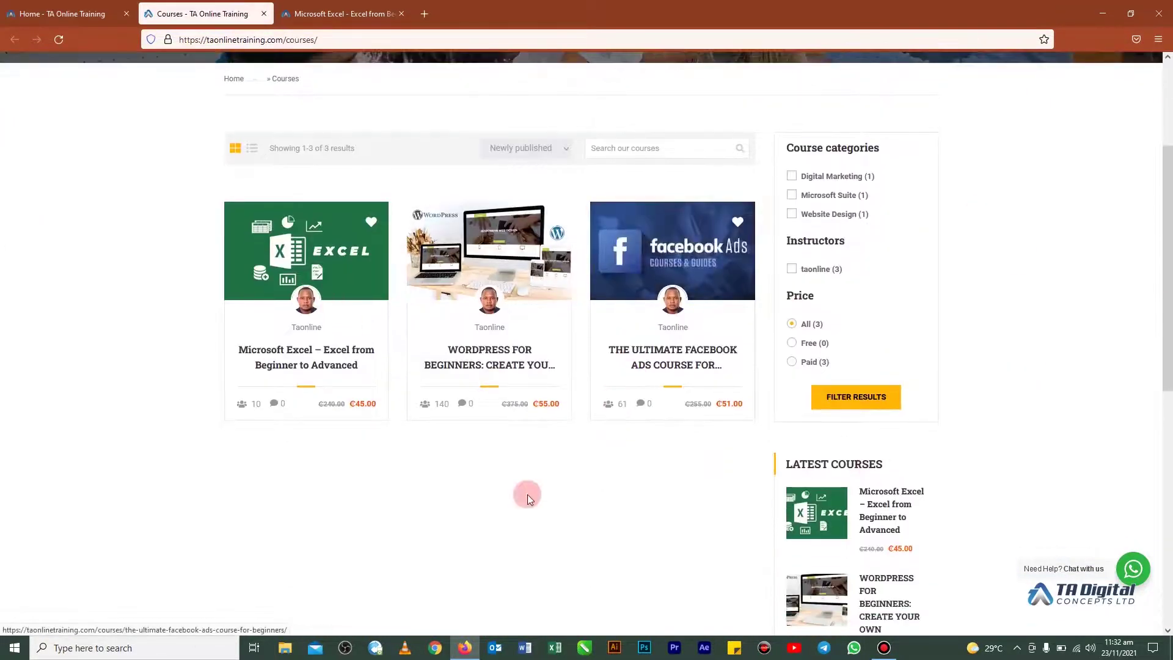
scroll(467, 493, "up", 1)
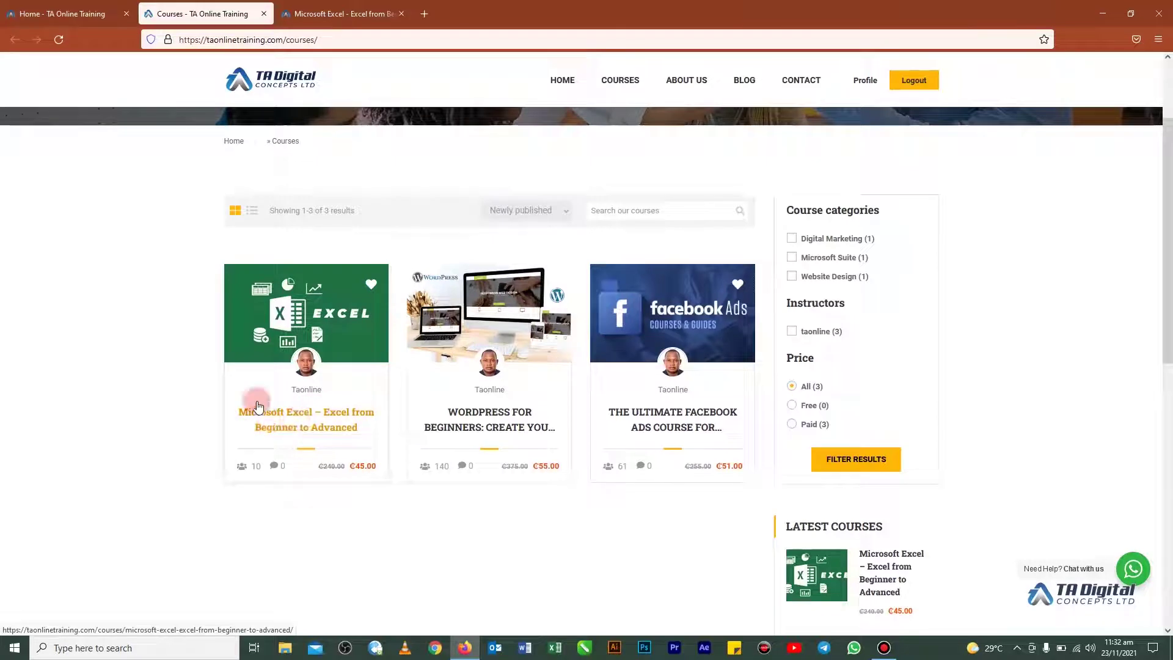
- Open the Microsoft Excel – Excel from Beginner to Advanced course page and scroll through it
left_click(279, 426)
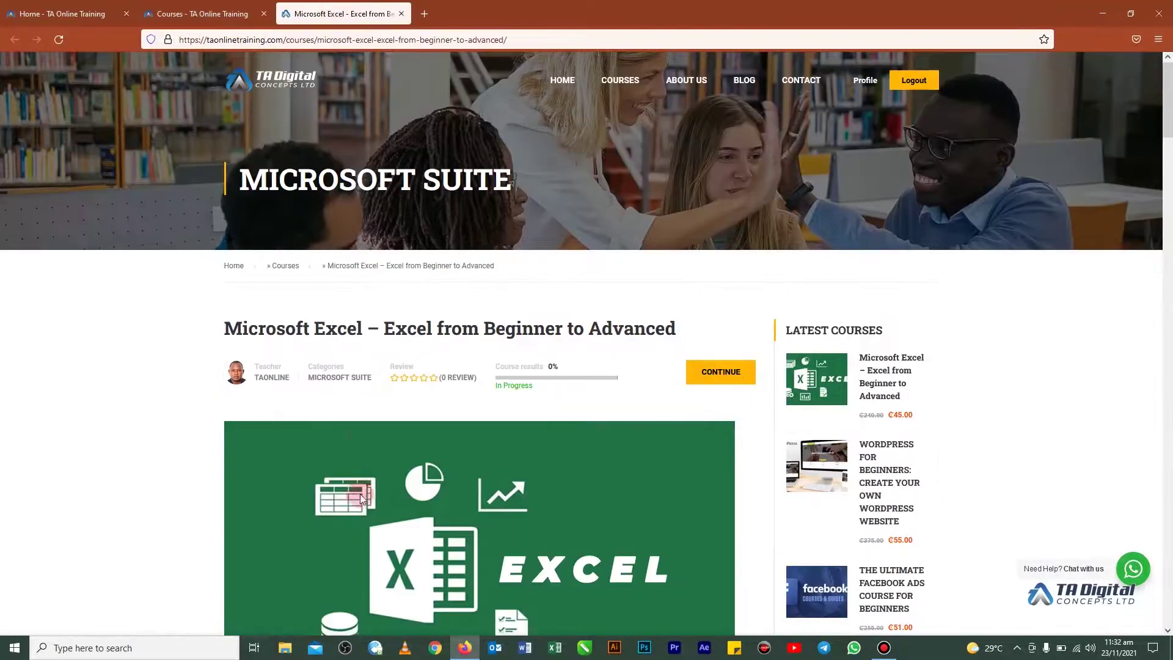
scroll(406, 425, "down", 10)
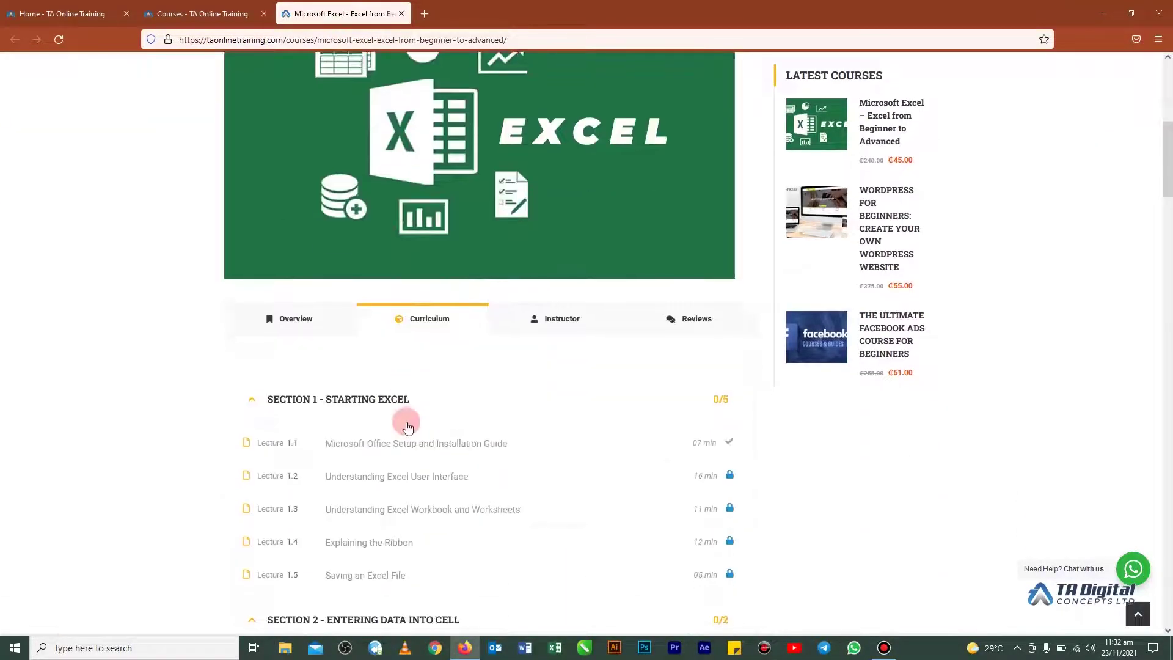
scroll(520, 424, "up", 10)
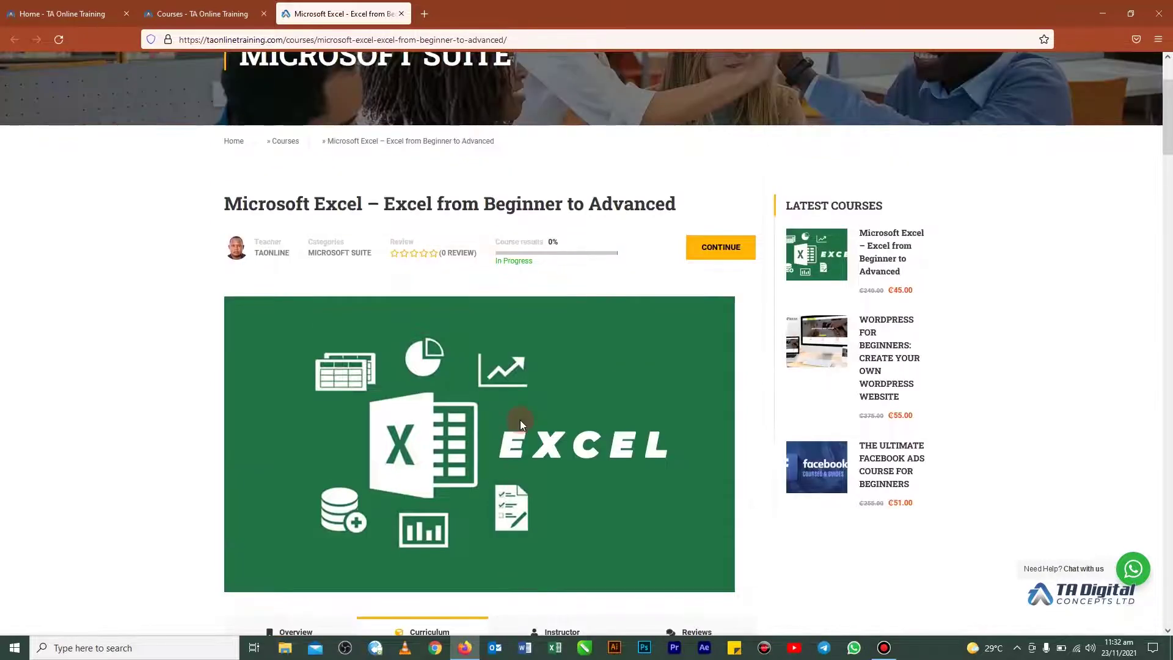
scroll(519, 420, "up", 1)
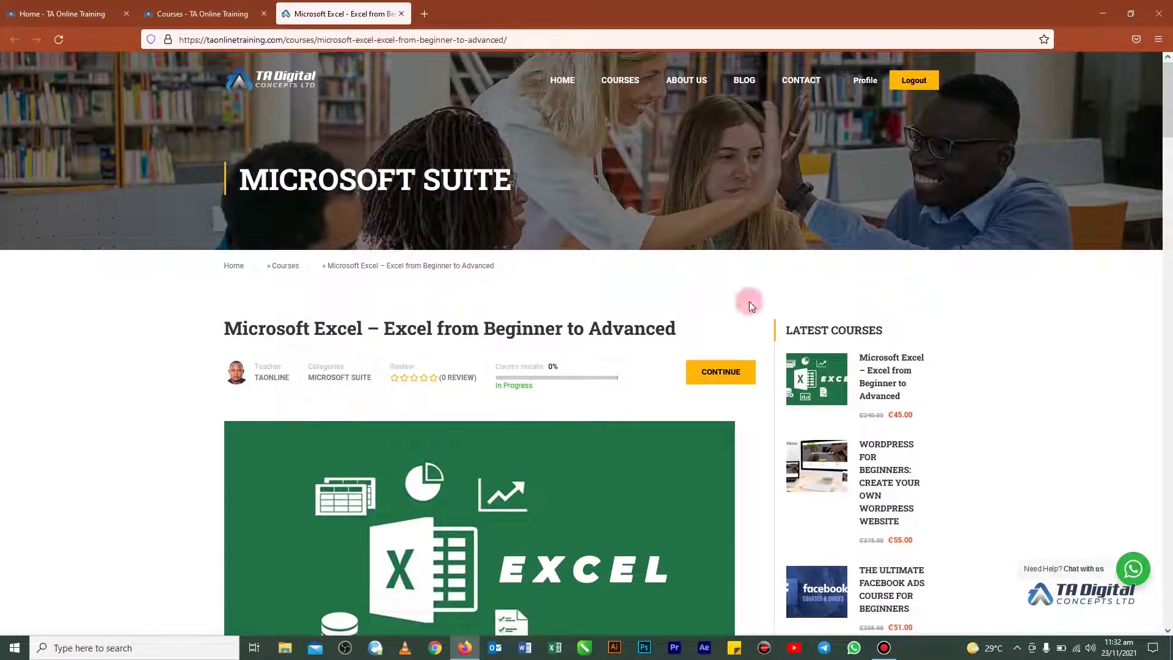
scroll(379, 418, "down", 1)
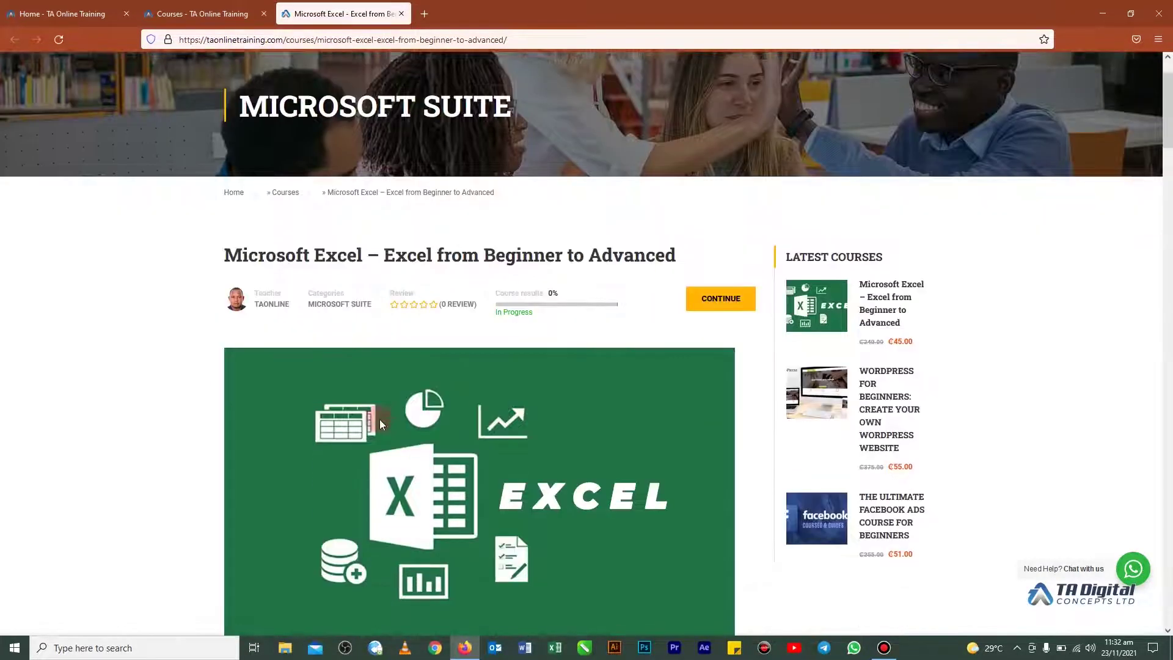
scroll(380, 419, "down", 3)
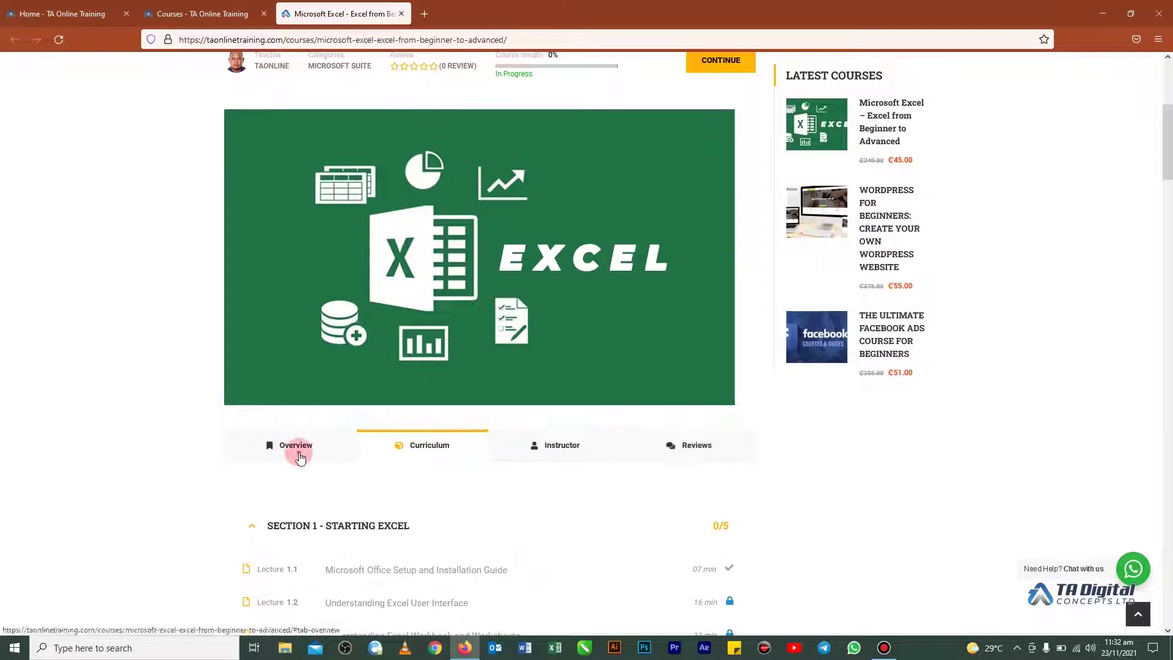
- Browse the Overview and Curriculum tabs, then show Reviews with its 0 average rating
left_click(297, 449)
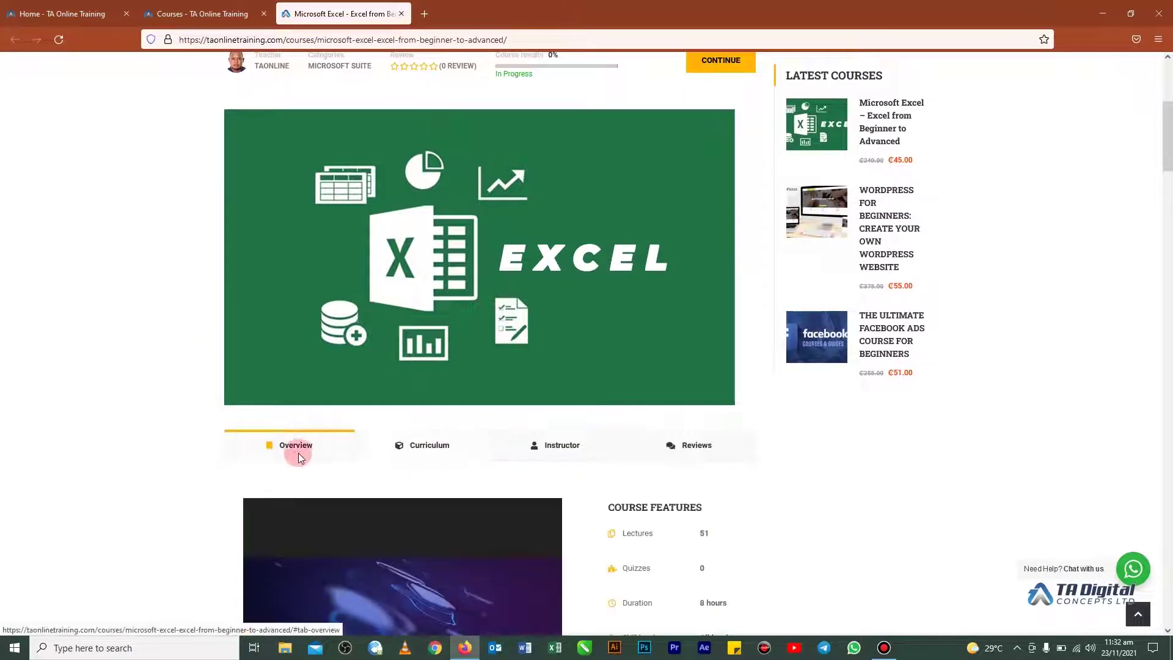
left_click(450, 449)
scroll(460, 448, "down", 3)
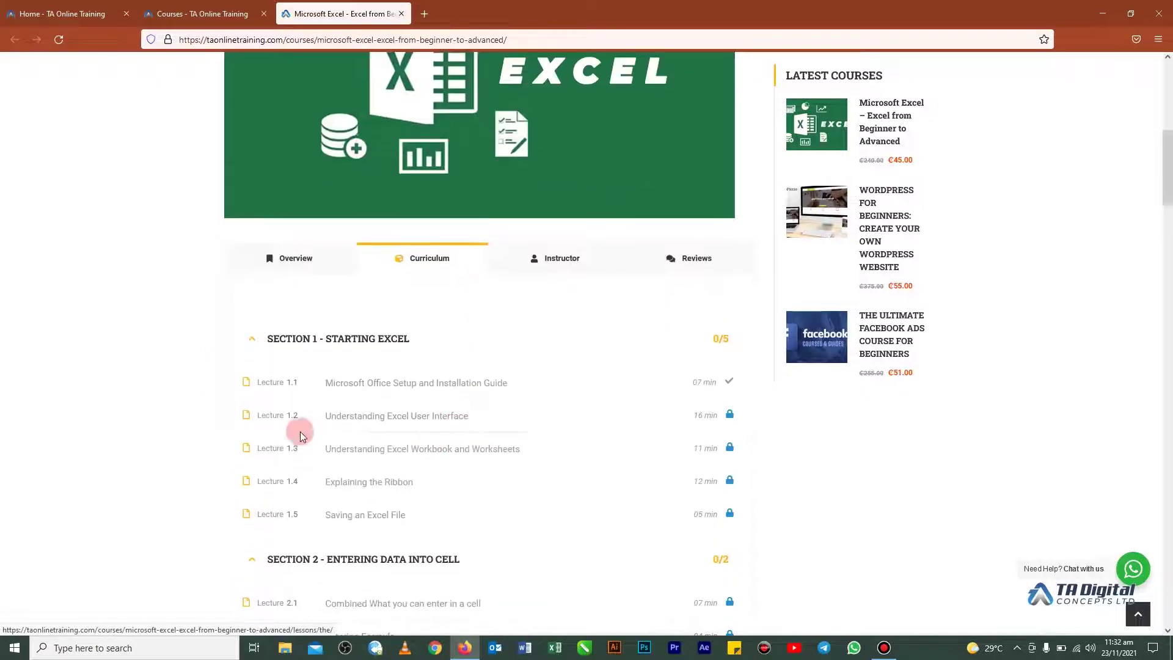
scroll(494, 441, "up", 4)
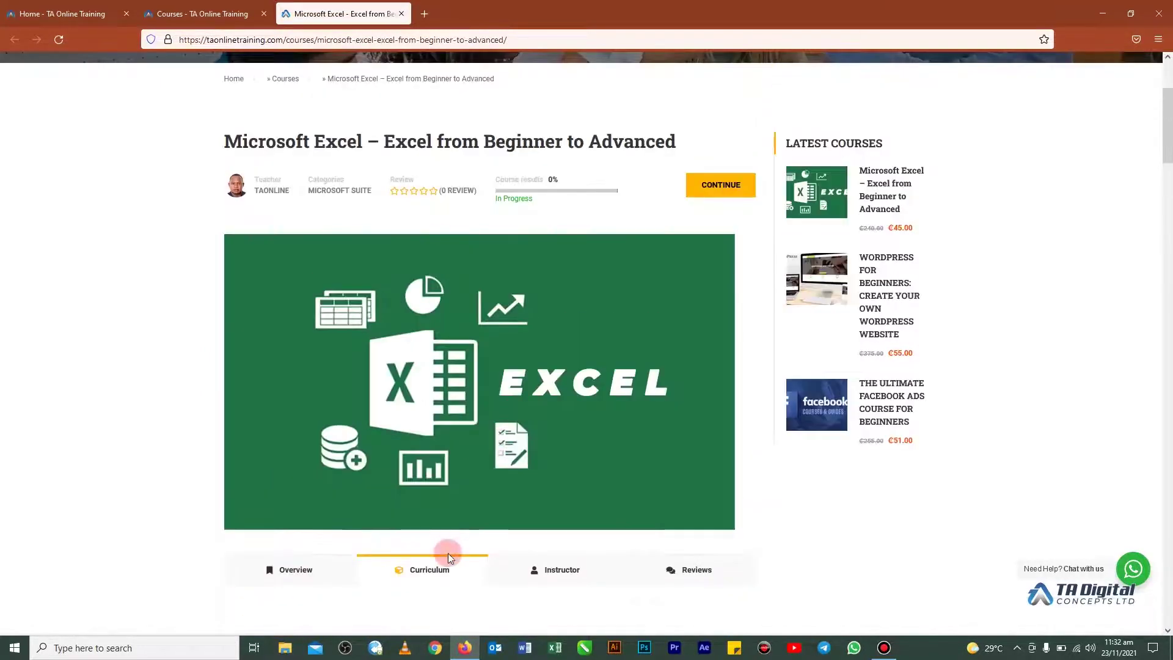
scroll(516, 476, "down", 4)
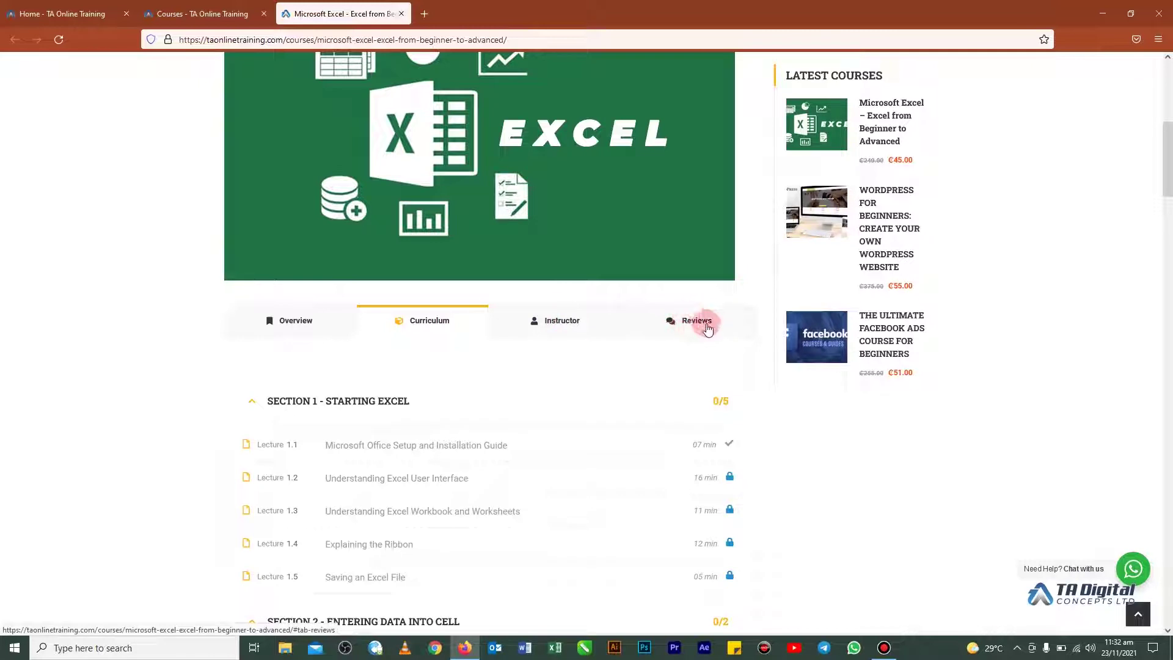
left_click(703, 327)
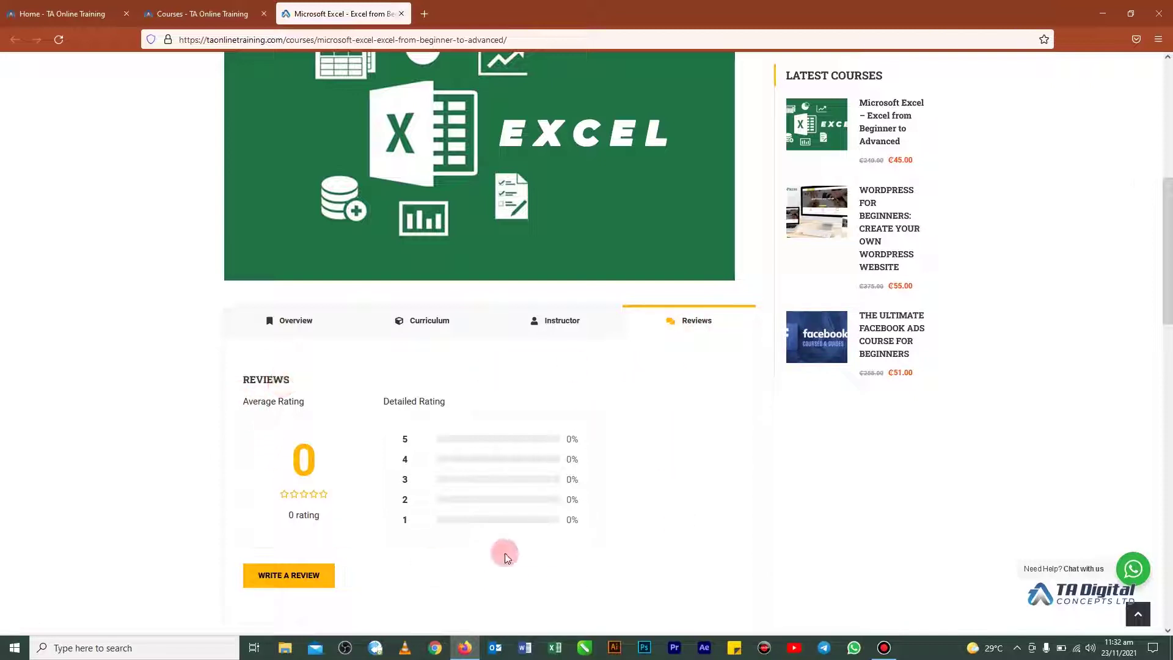
- Start a new review and give it the title 'Excel'
left_click(290, 575)
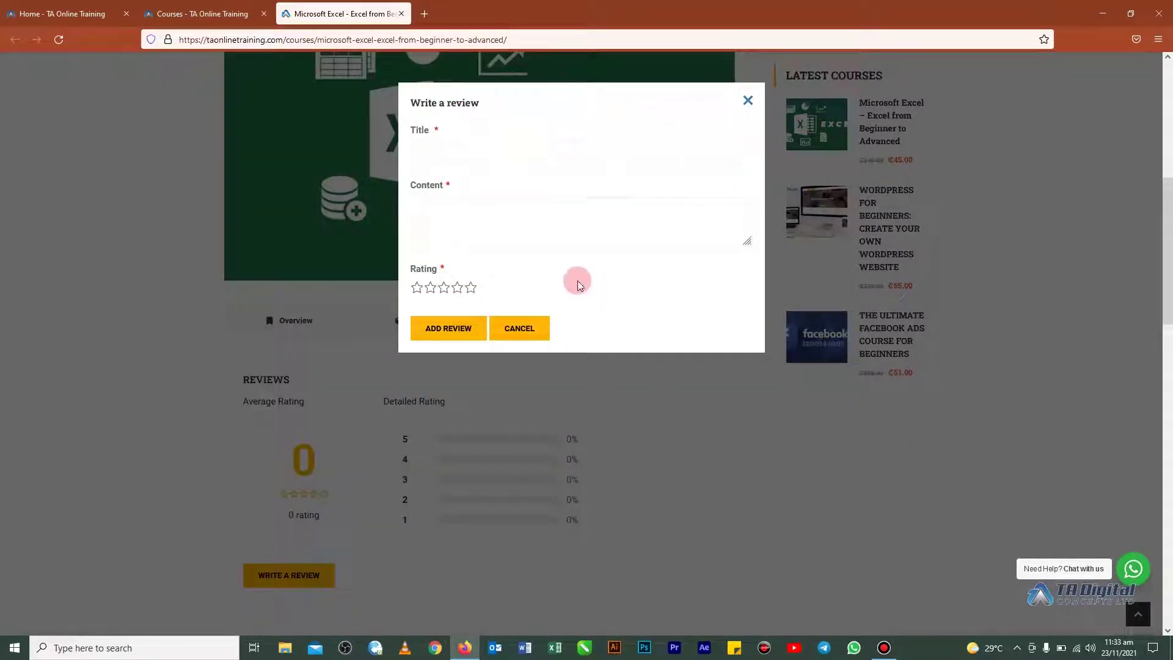
left_click(518, 155)
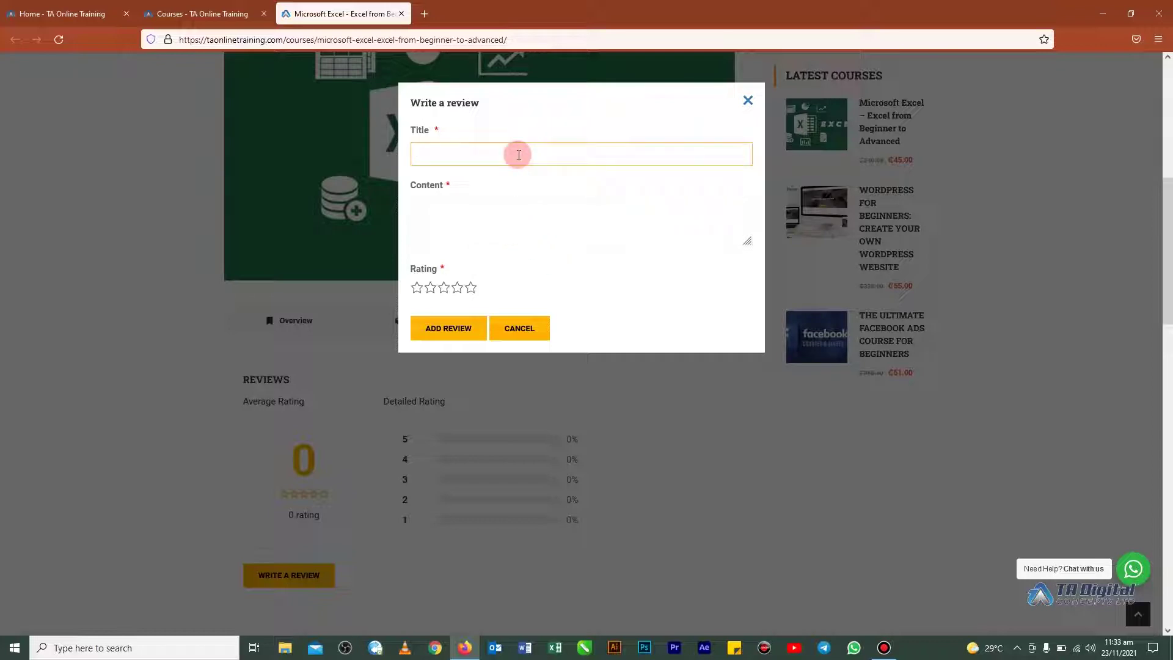
type("Excel")
- Write a comment encouraging everyone to enroll in the course, saying it's self explanatory
left_click(474, 213)
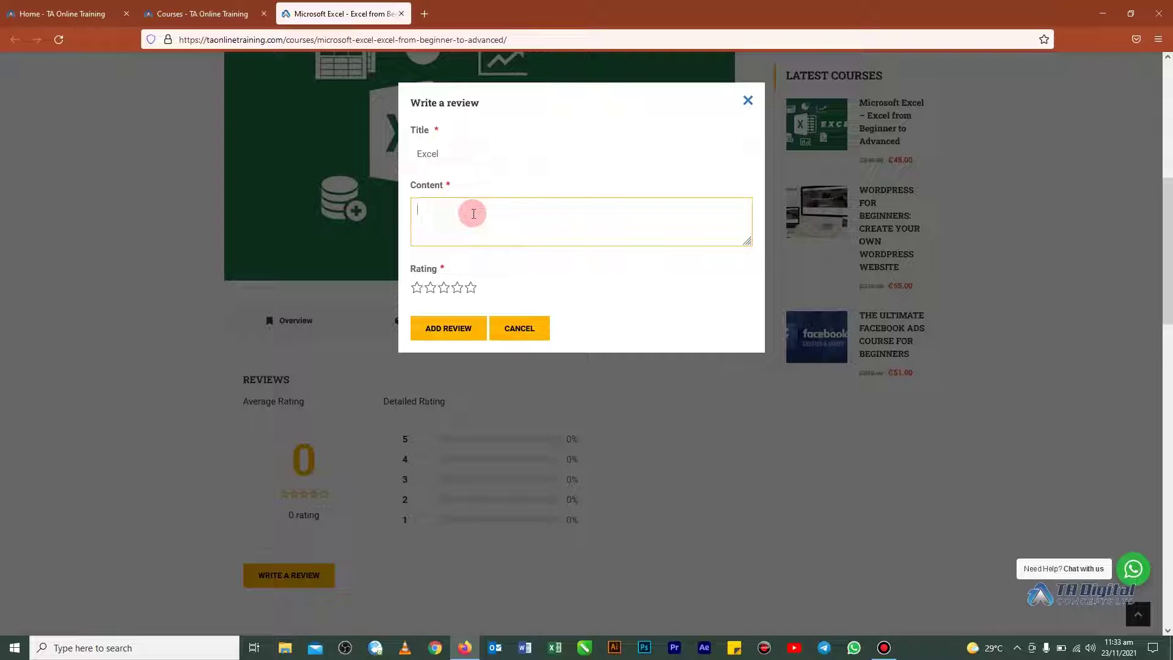
type("I am encouraging everyone to enroll for th")
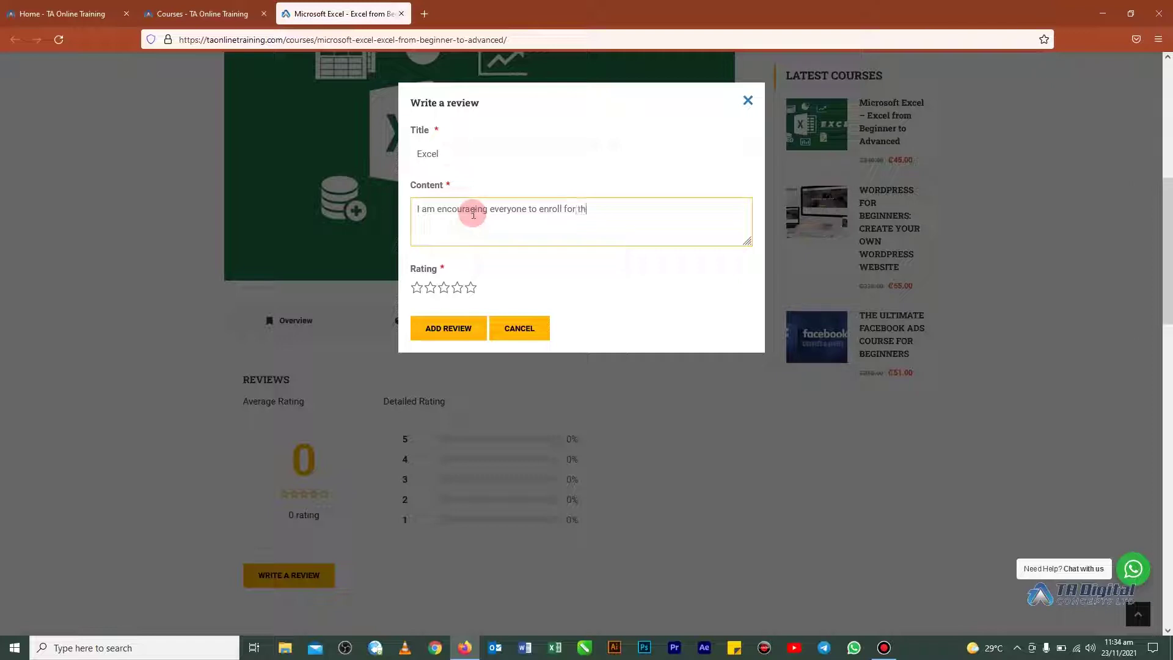
type("course. I really enjoy it and")
type("its self expla")
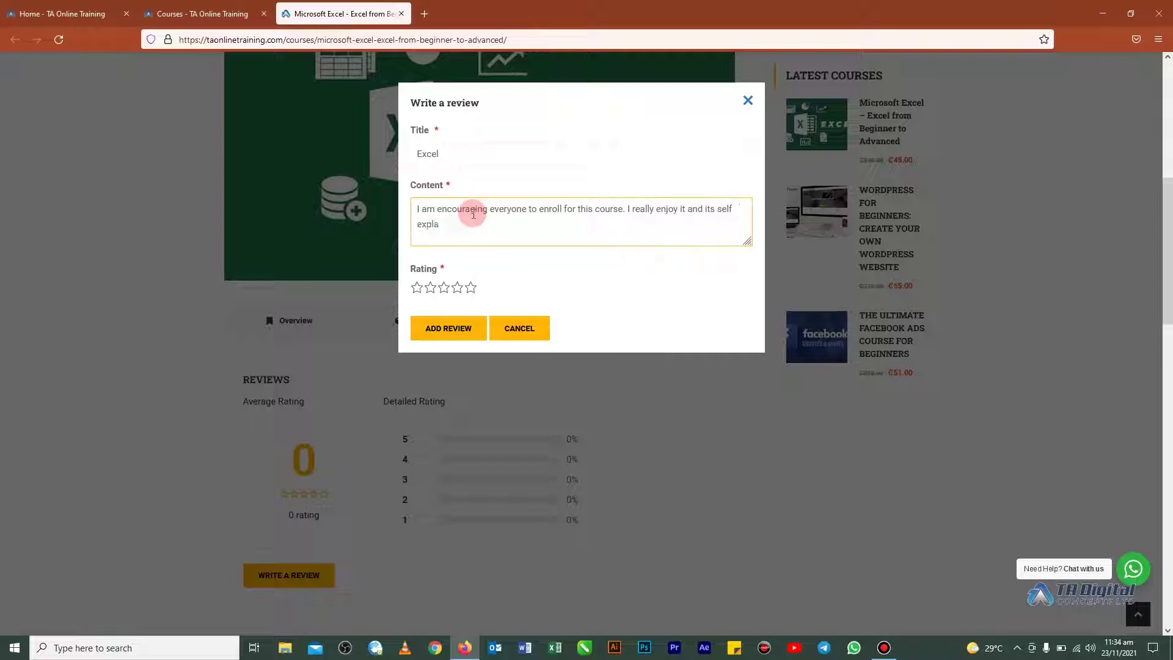
type("natory...")
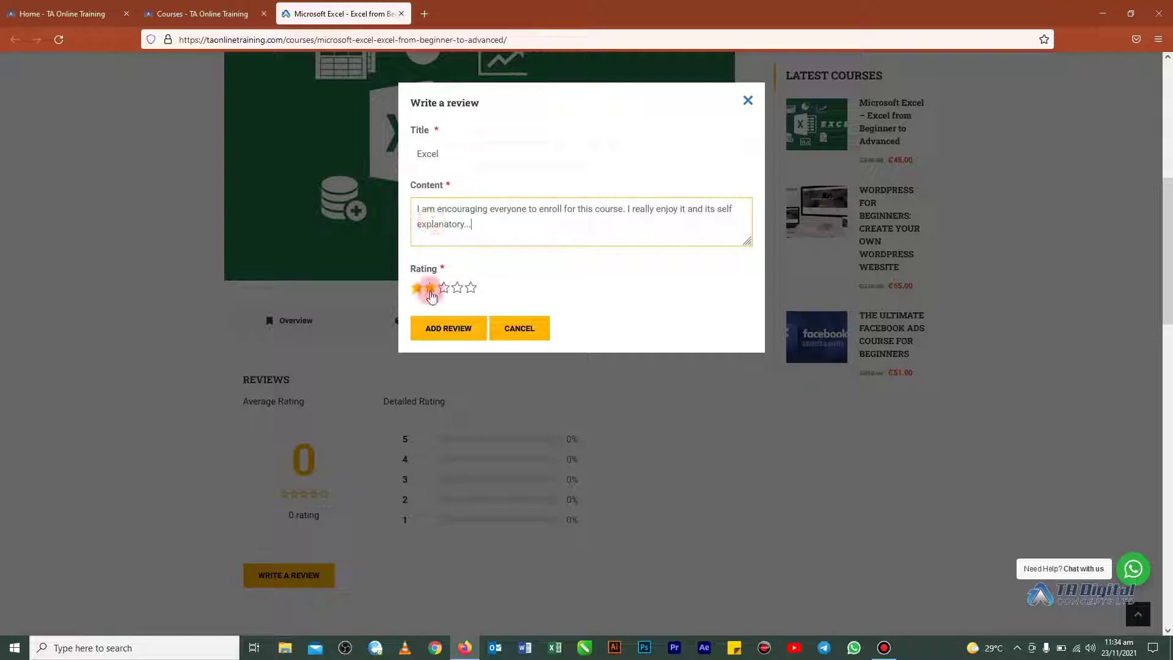
- Settle the Excel review on a five-star rating and submit it with ADD REVIEW
left_click(457, 287)
left_click(472, 289)
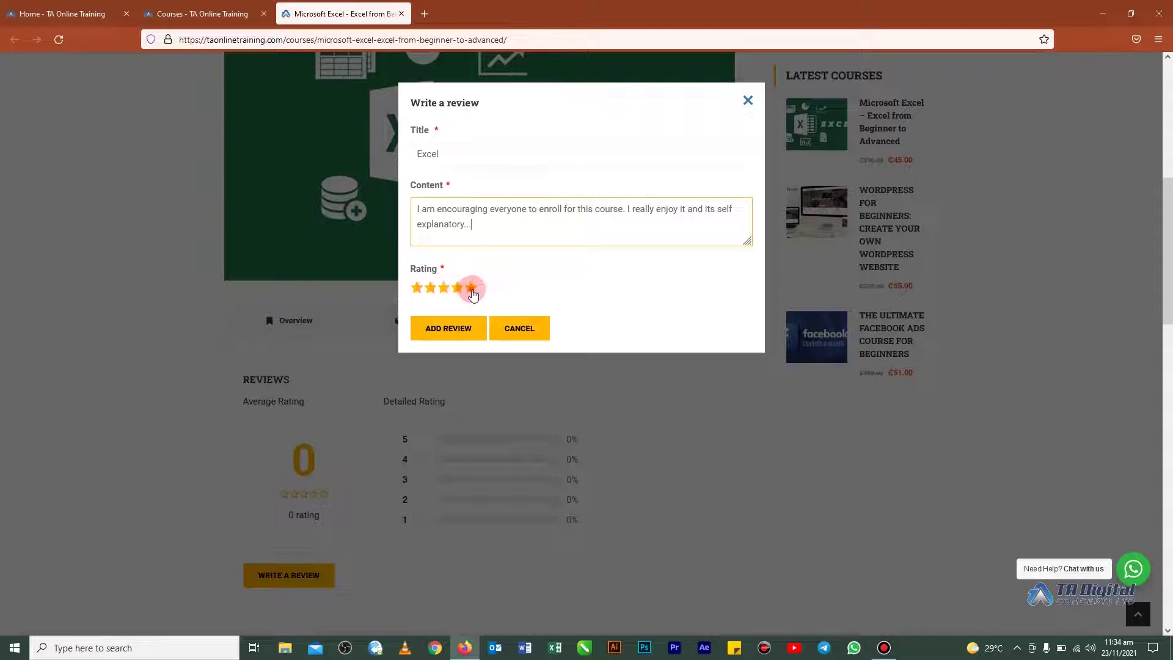
left_click(440, 291)
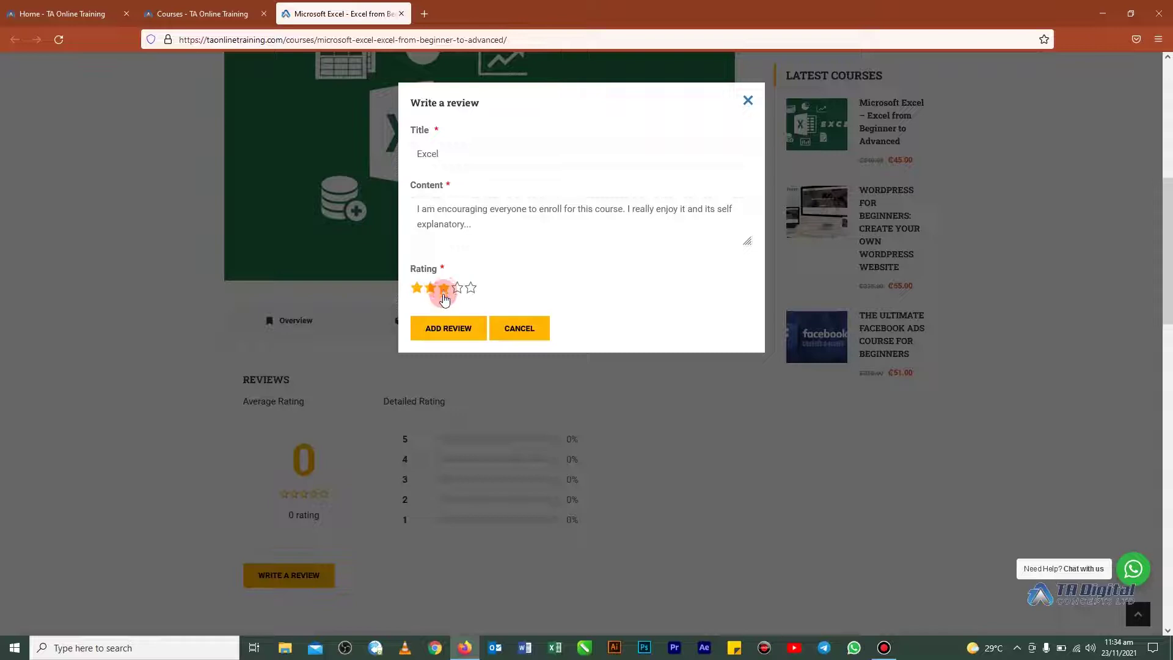
left_click(471, 289)
left_click(444, 330)
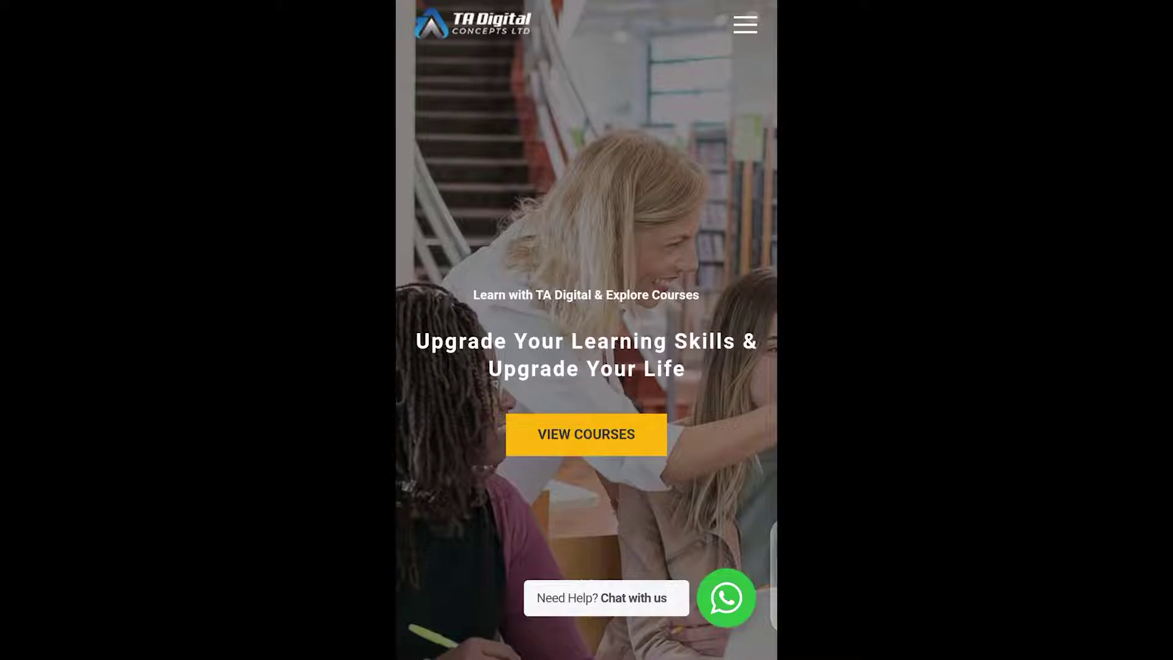
- On the phone, toggle the navigation menu and scroll the home page down to Latest Courses
left_click(744, 24)
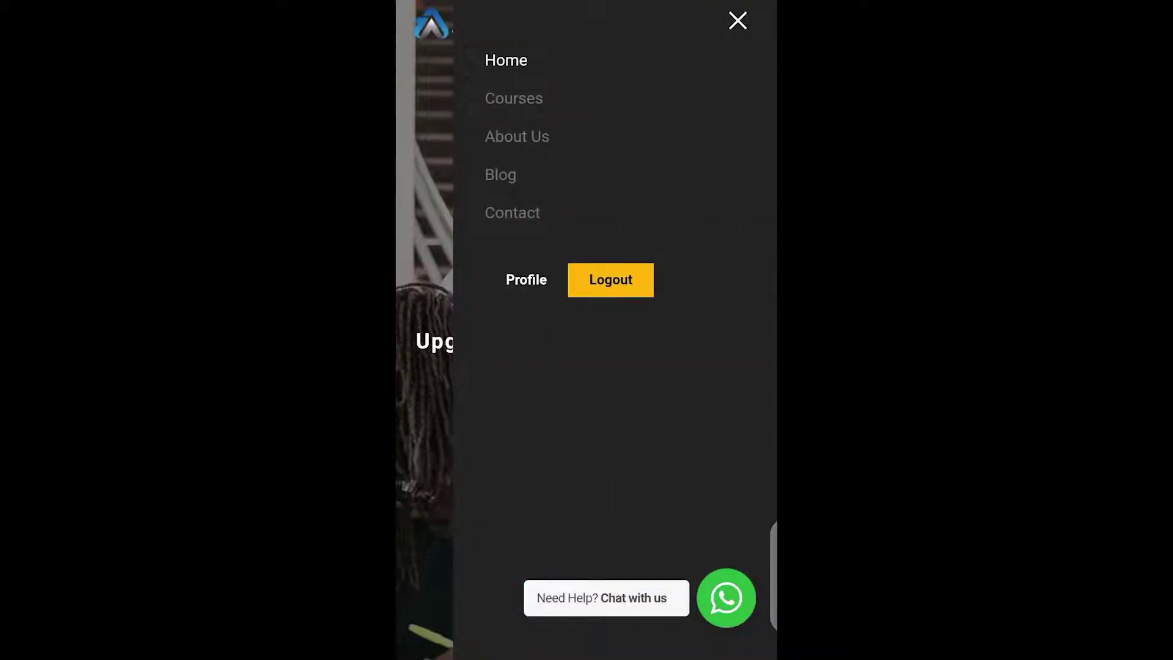
left_click(737, 20)
scroll(586, 330, "down", 10)
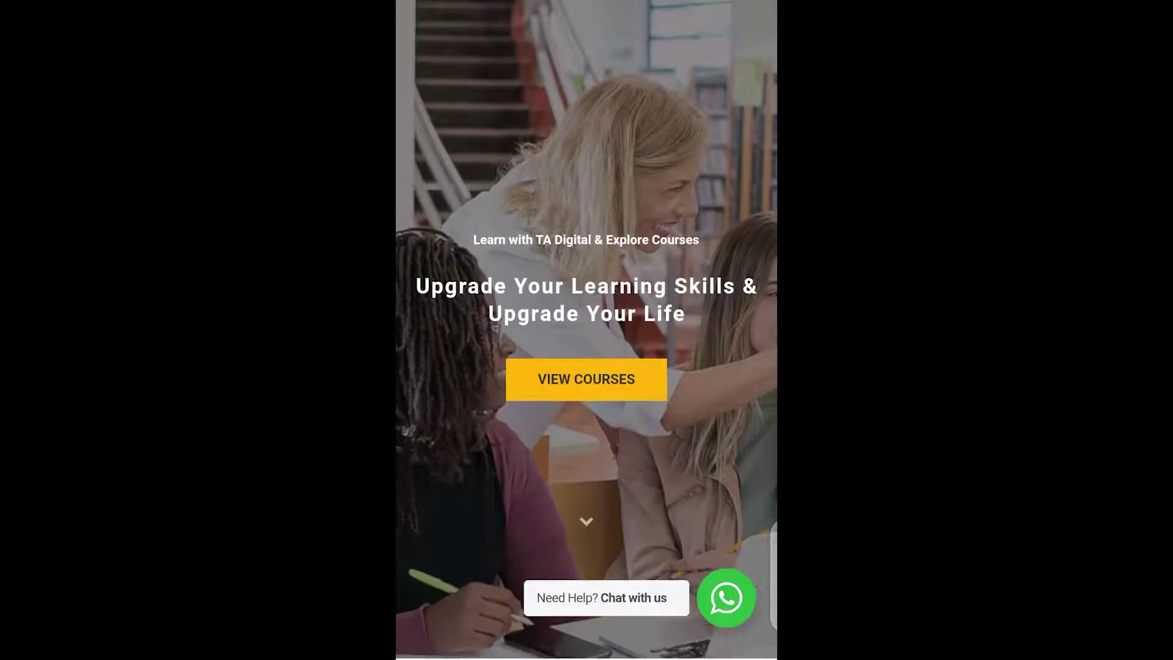
scroll(586, 330, "down", 4)
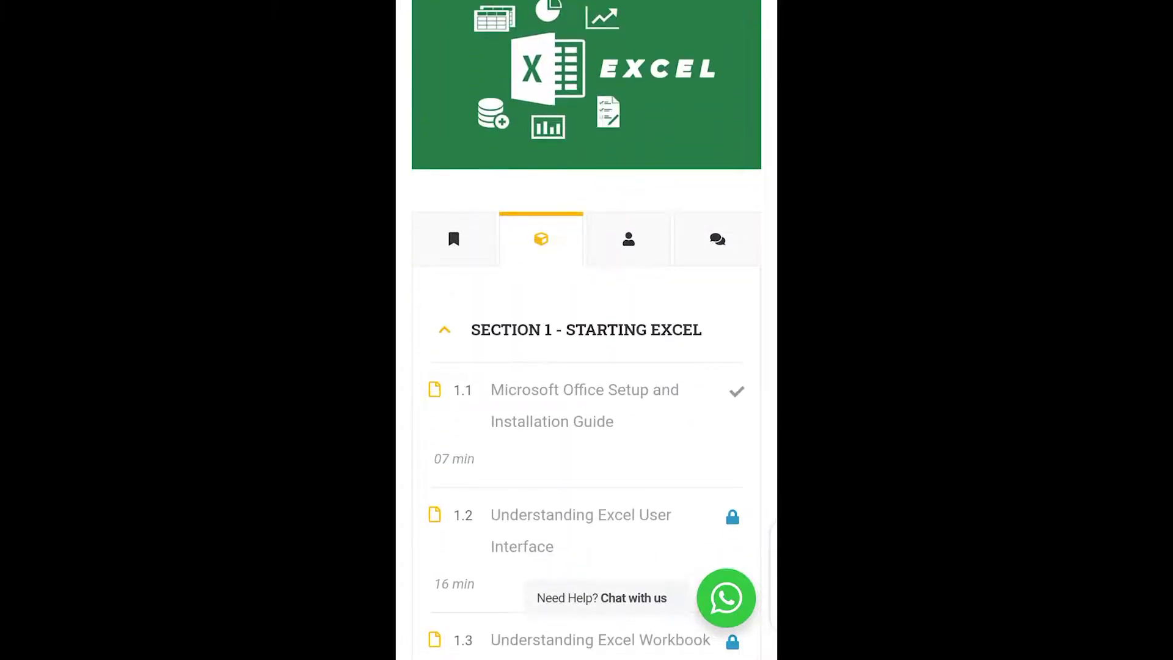
- Check the Overview and Curriculum tabs, then go to Reviews and bring up the empty review form
left_click(453, 238)
left_click(541, 239)
left_click(717, 239)
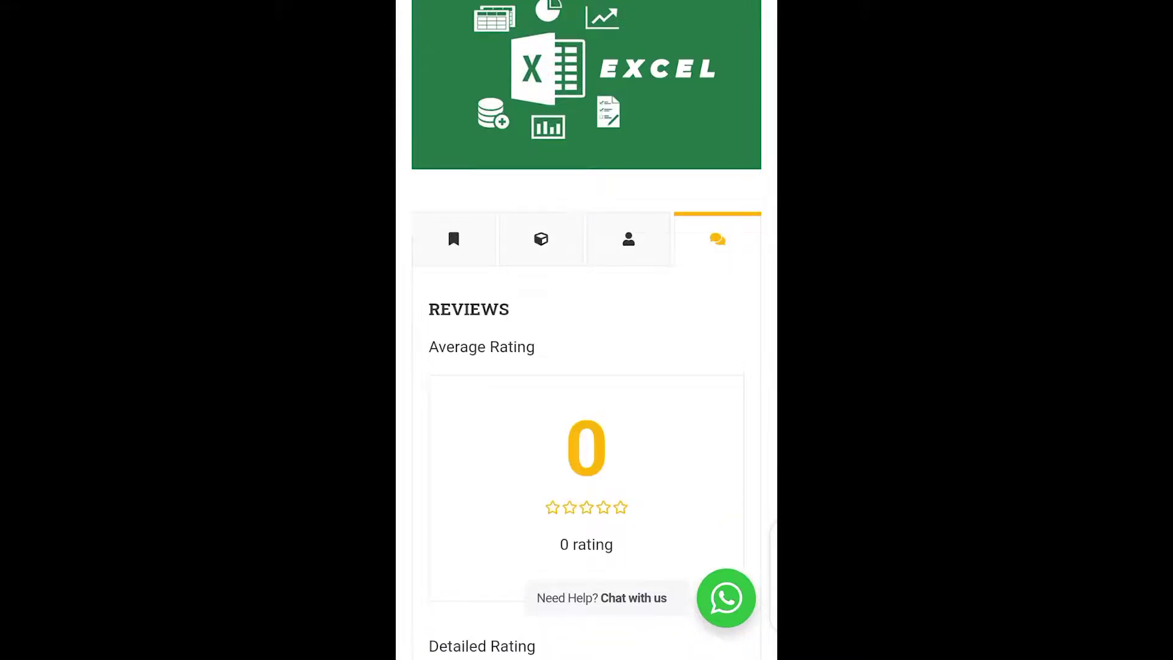
scroll(586, 330, "down", 7)
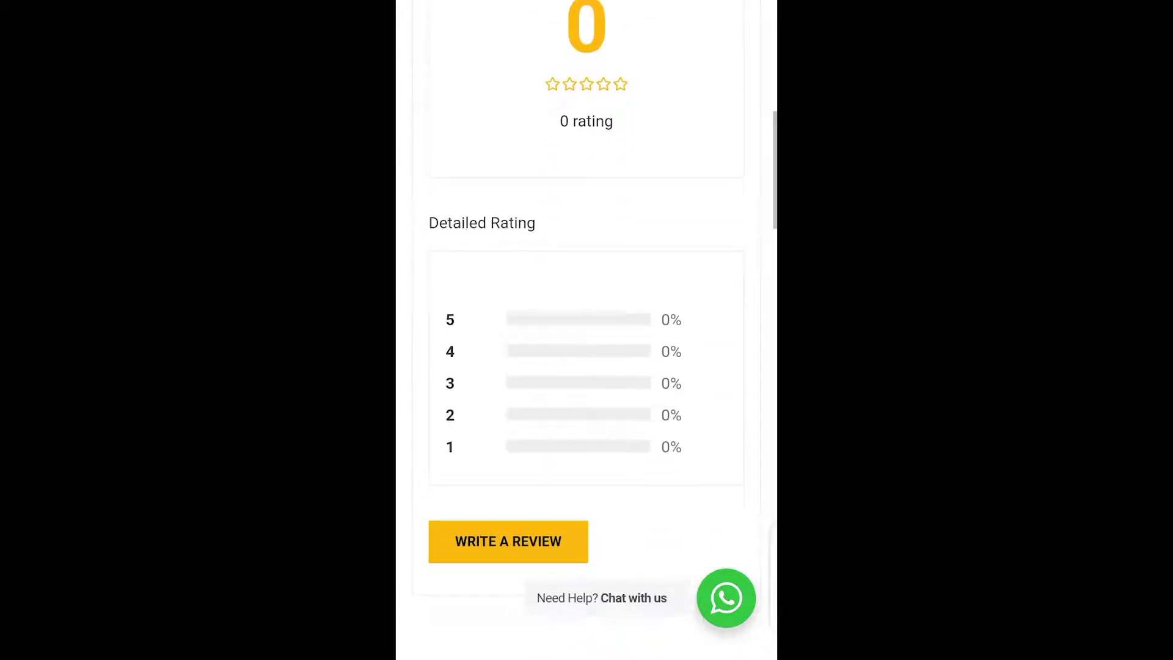
scroll(586, 330, "down", 1)
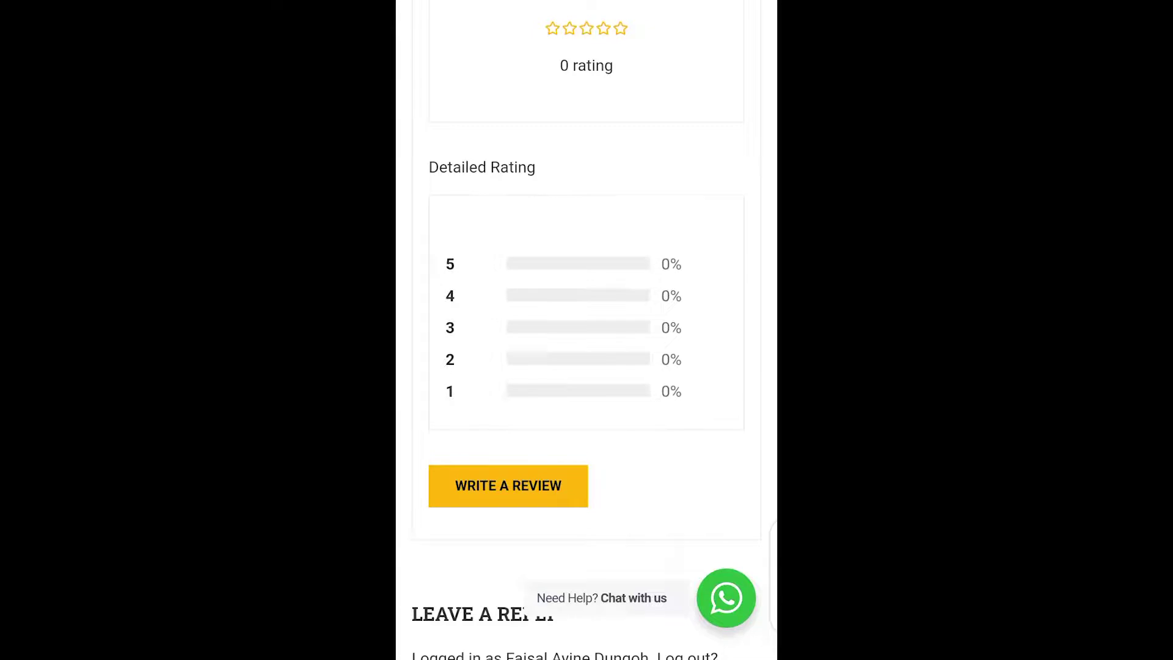
left_click(508, 485)
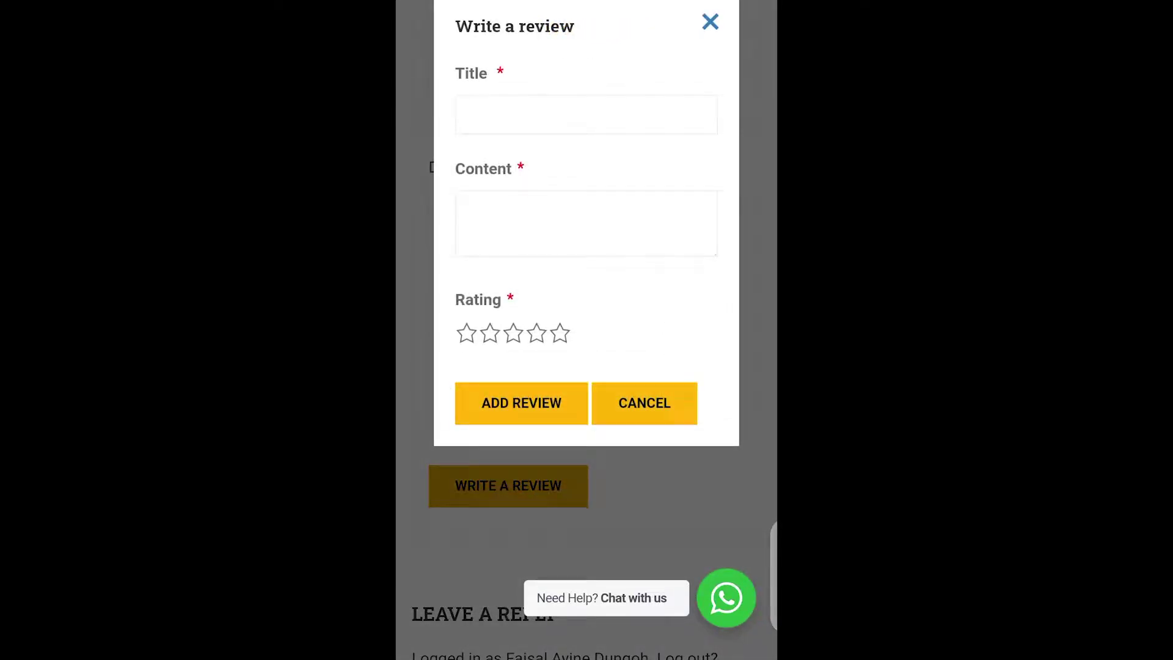
- Enter the title 'Excel' and begin the comment 'This course is massive and am encour…'
left_click(586, 114)
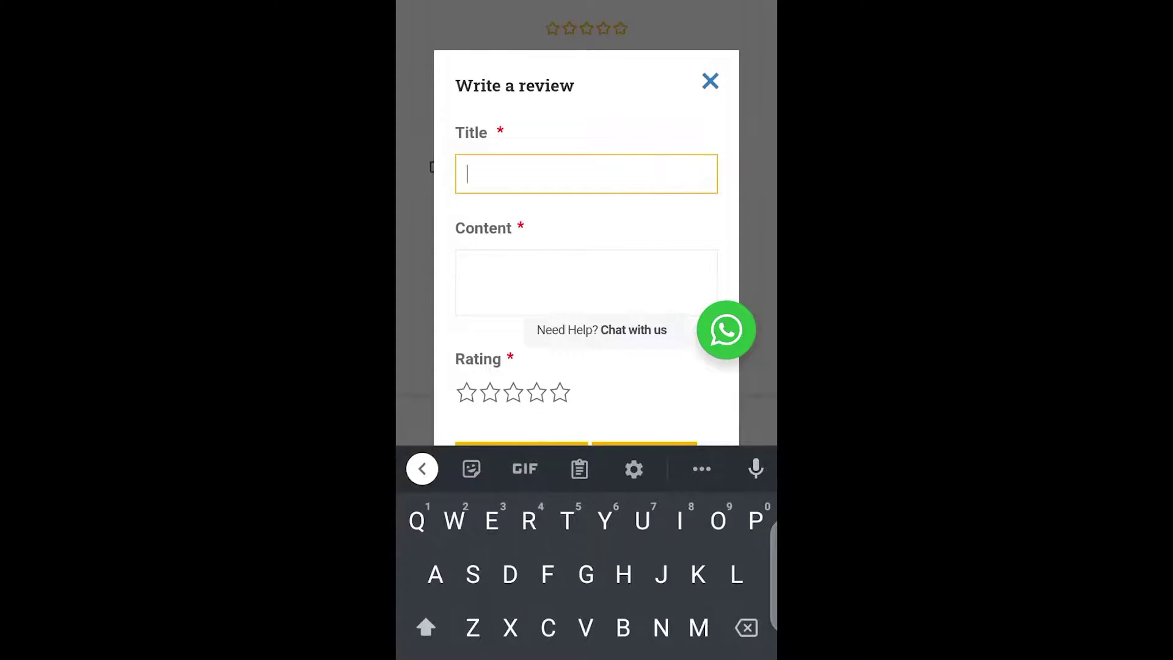
type("Excel")
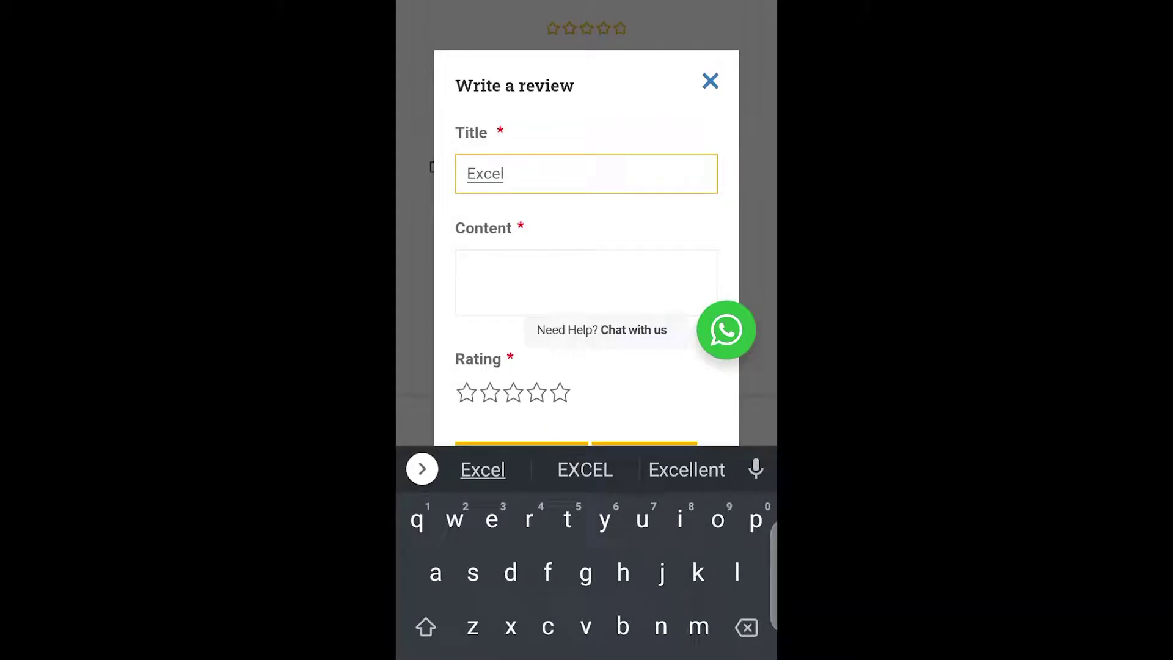
left_click(586, 282)
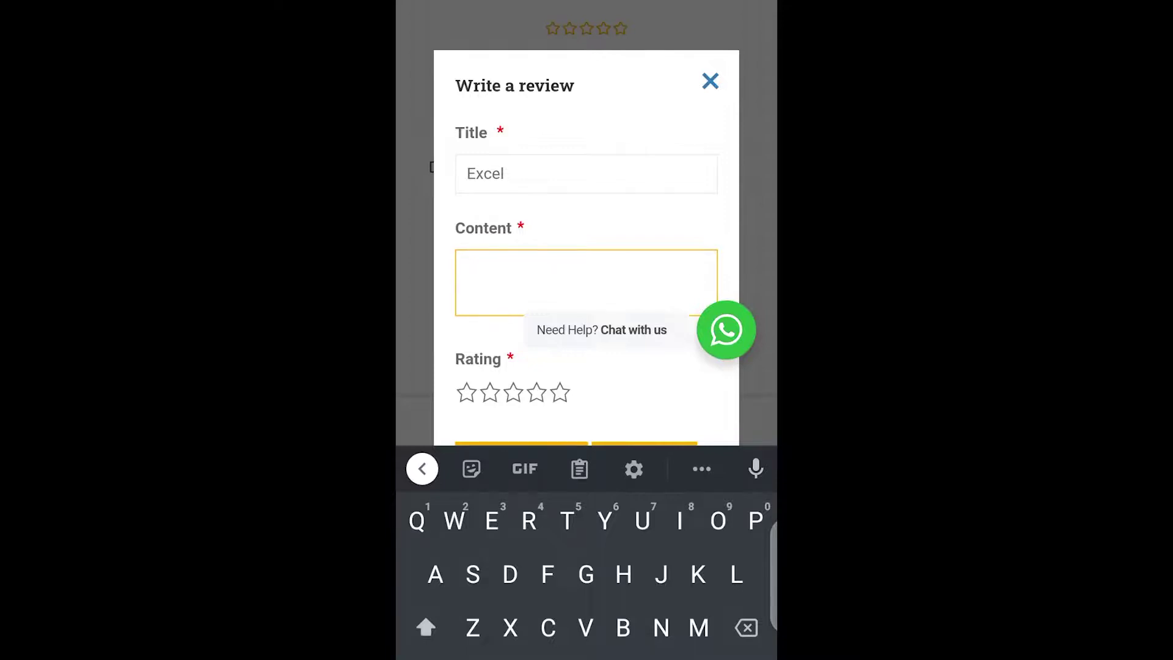
type("This course i")
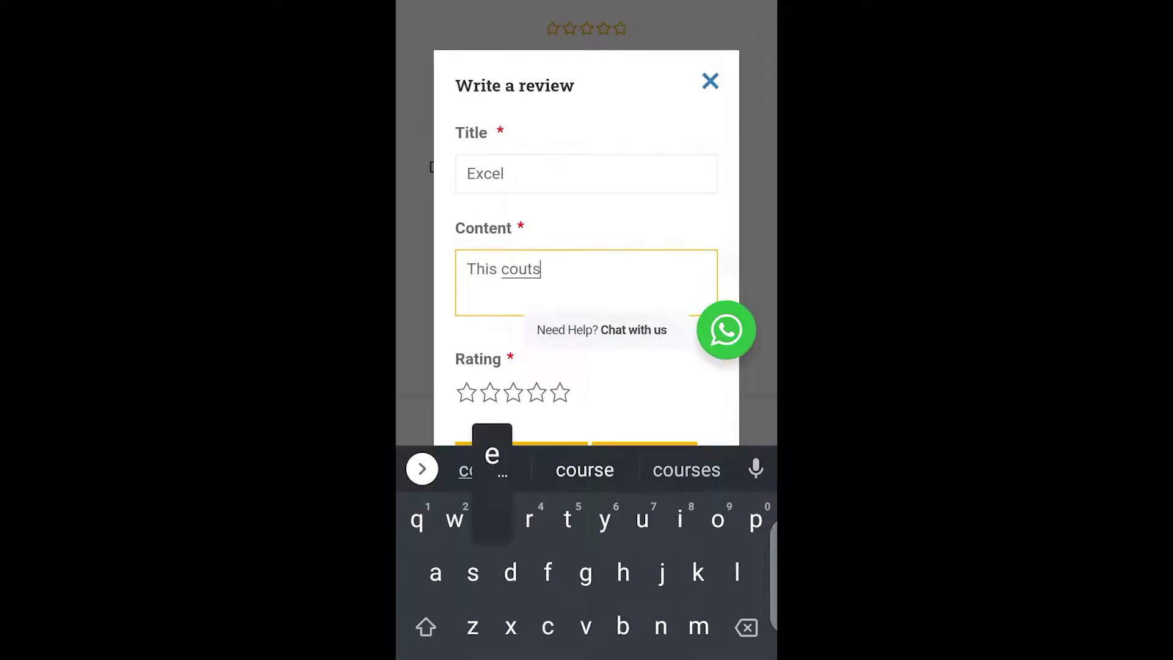
type("d m")
key("BackSpace")
key("BackSpace")
key("BackSpace")
key("BackSpace")
key("BackSpace")
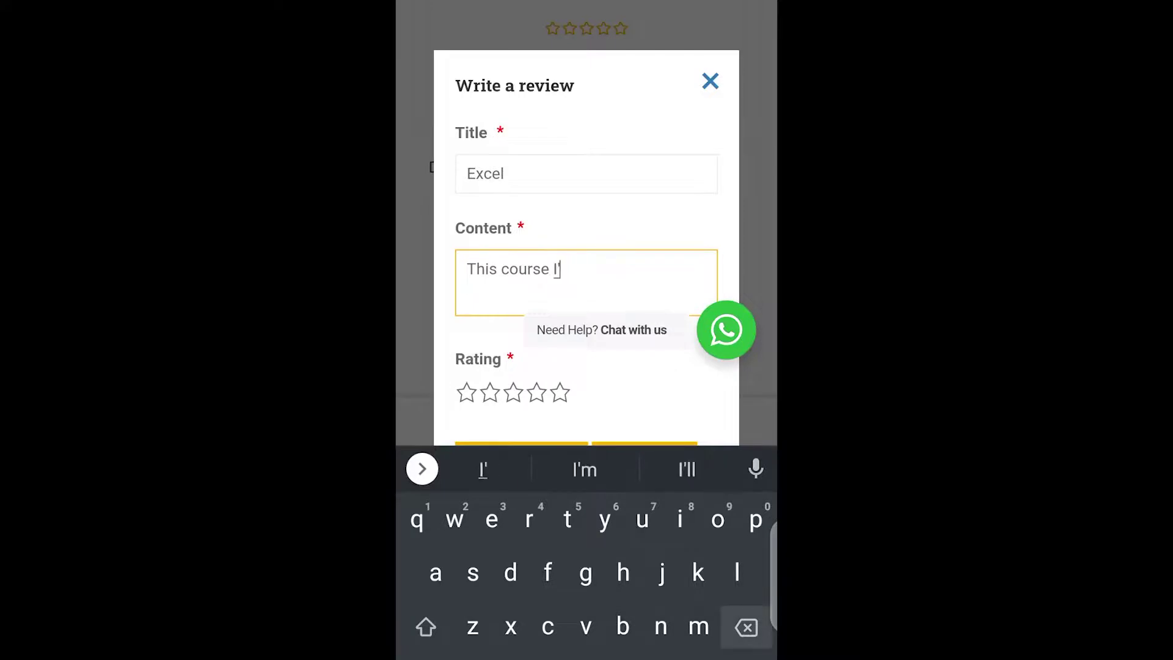
type("is massive")
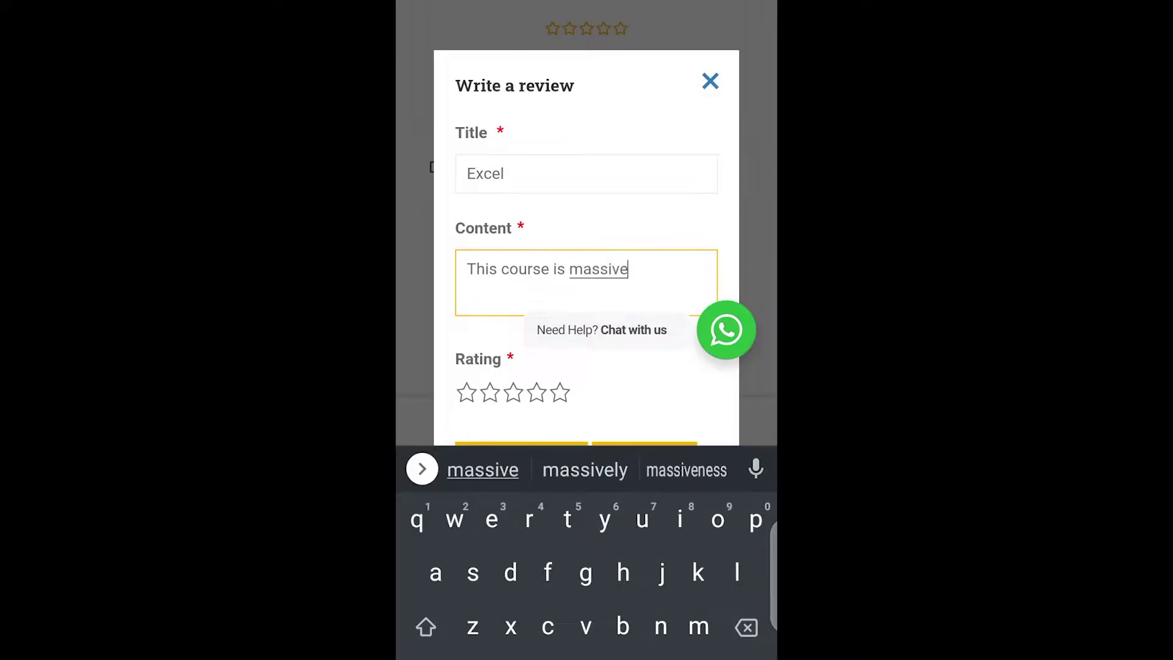
type(" abd am e")
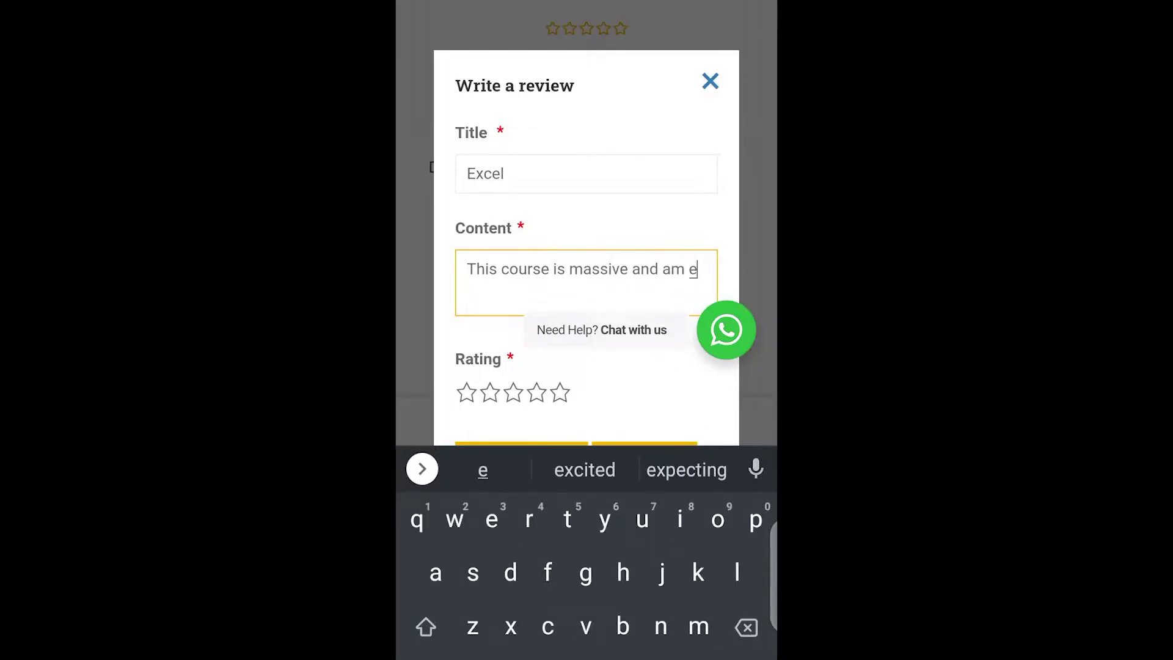
type("ncour")
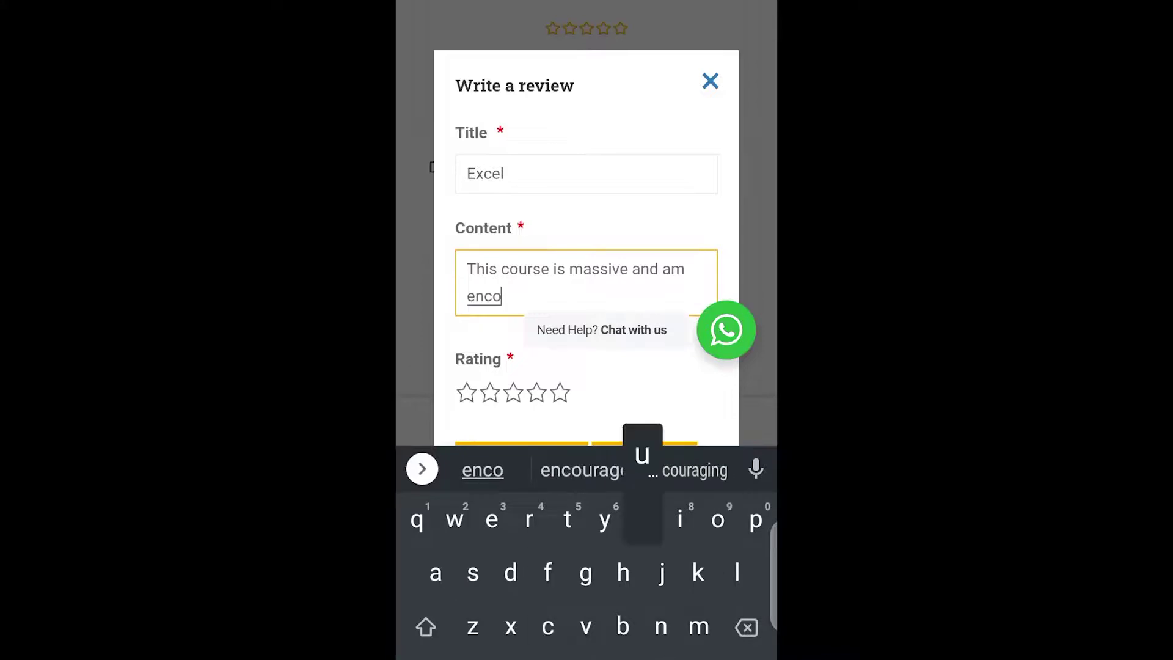
- Finish the comment with 'encouraging everyone to enroll be it beginner it advance.' and dismiss the keyboard
left_click(687, 469)
type("e")
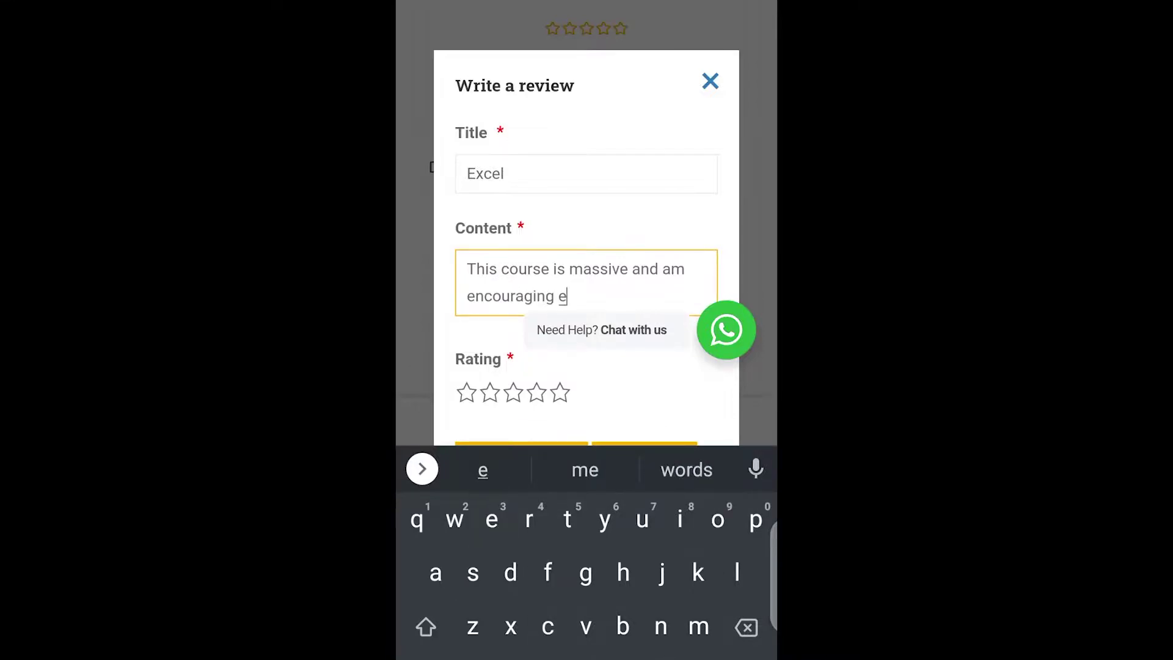
type("veryone to enrol")
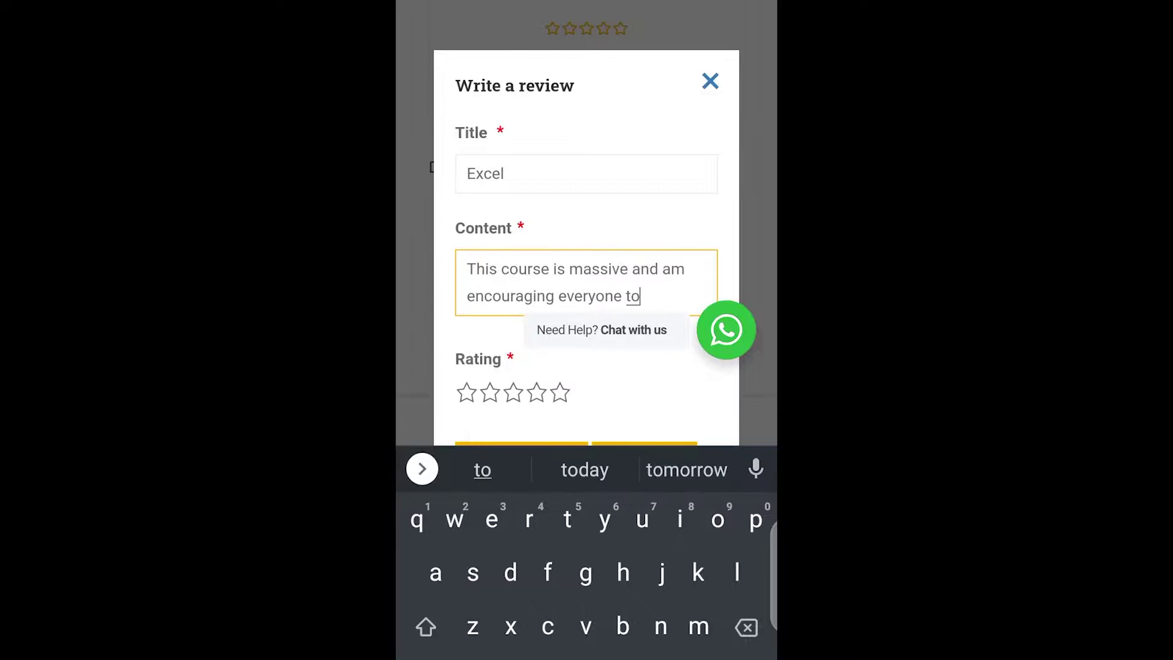
left_click(585, 469)
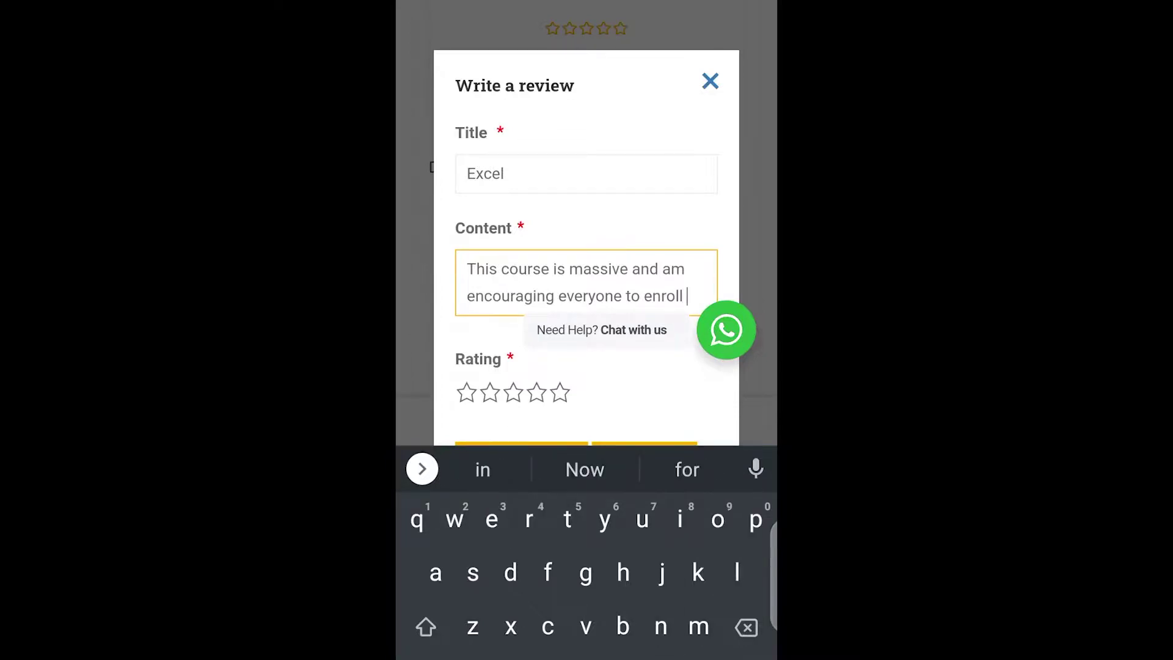
type("be")
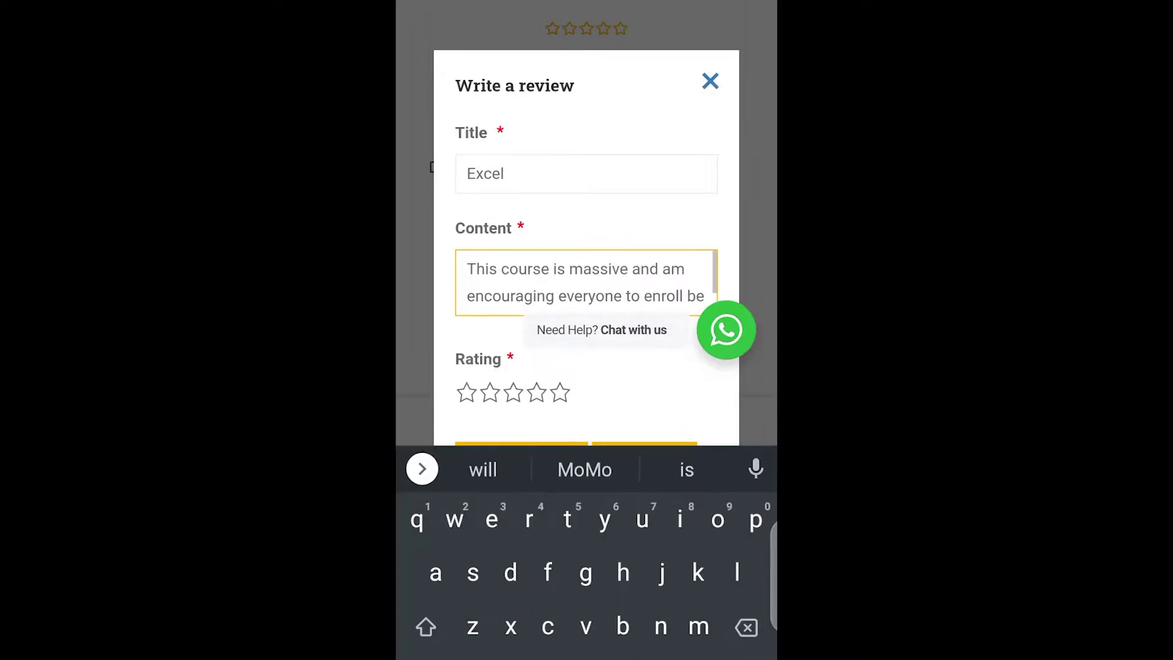
type(" it beginne")
left_click(686, 469)
type("ot")
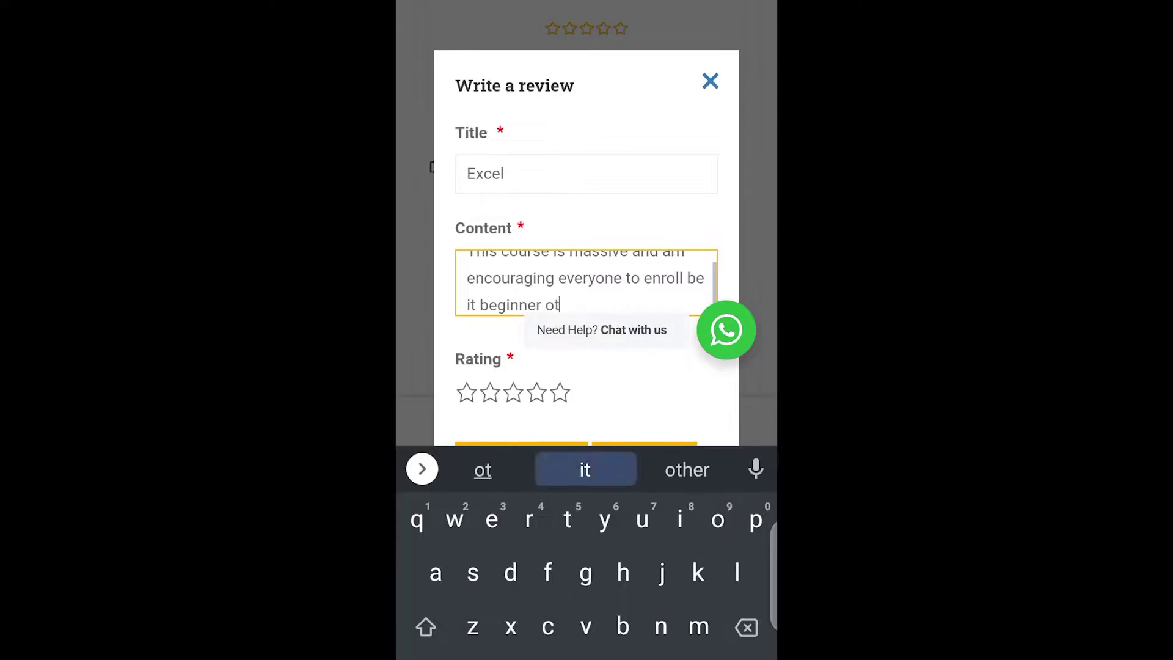
left_click(585, 469)
type("advance")
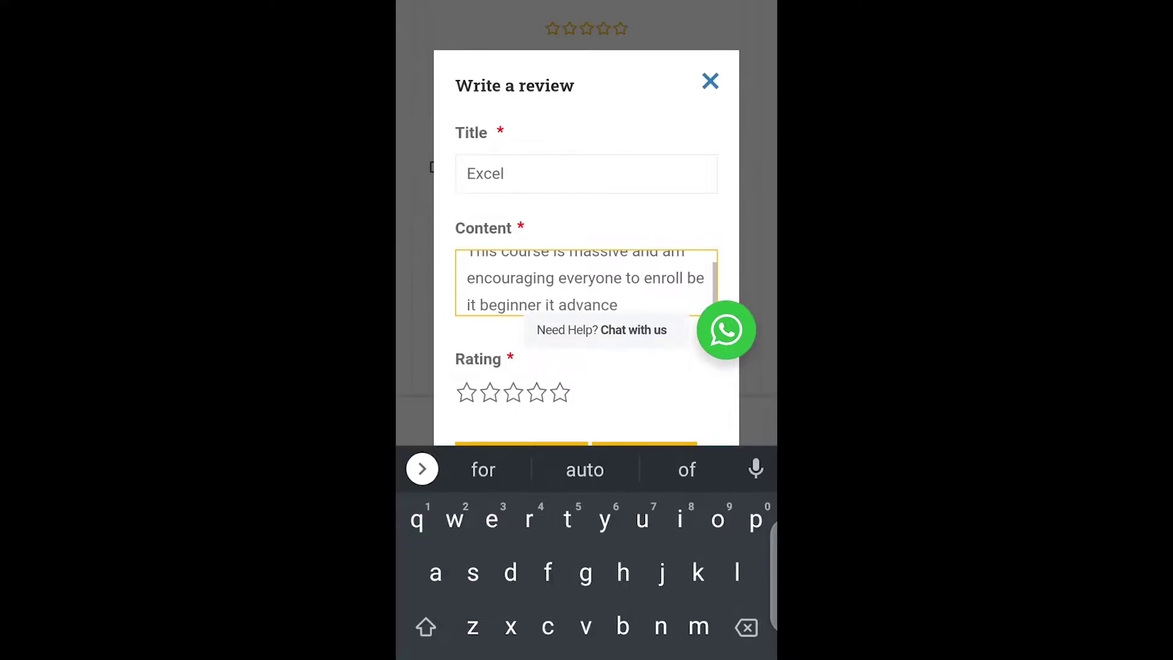
key("BackSpace")
type(".")
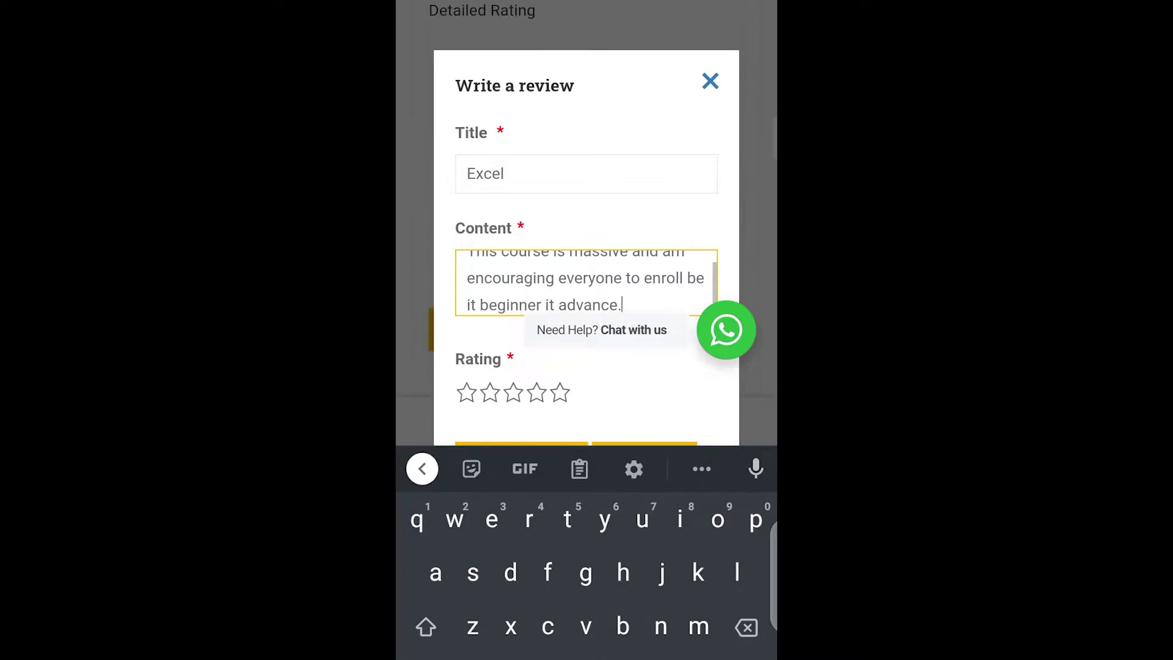
key("Escape")
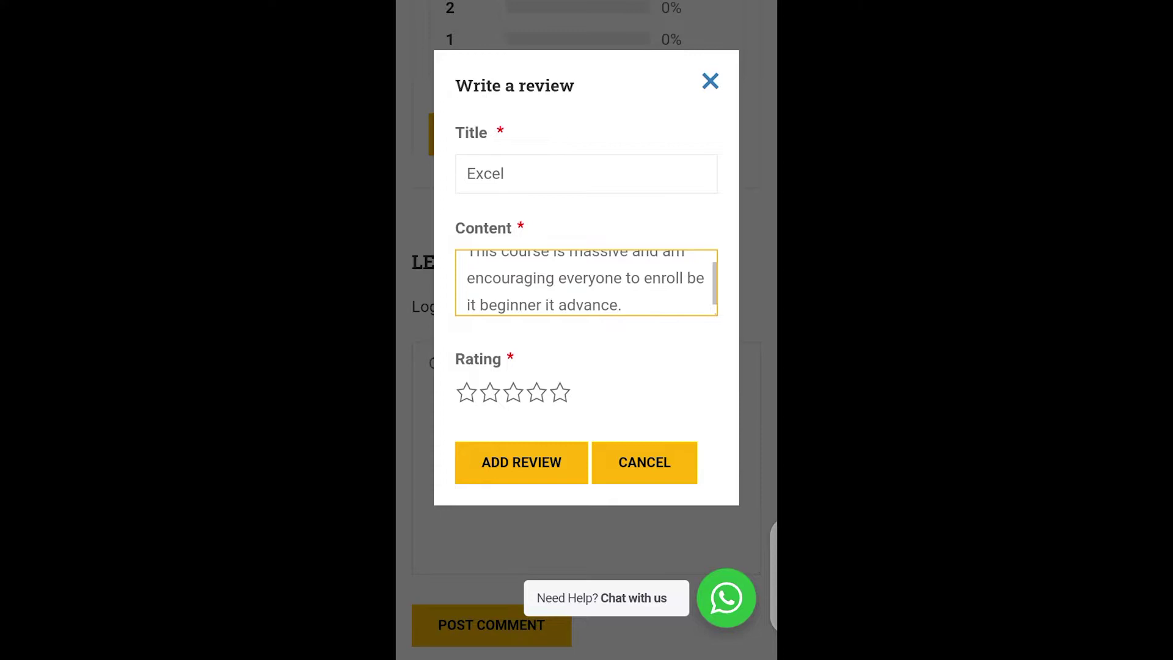
- Try four and five stars, then leave the Excel review rating at three stars
left_click(536, 392)
left_click(559, 392)
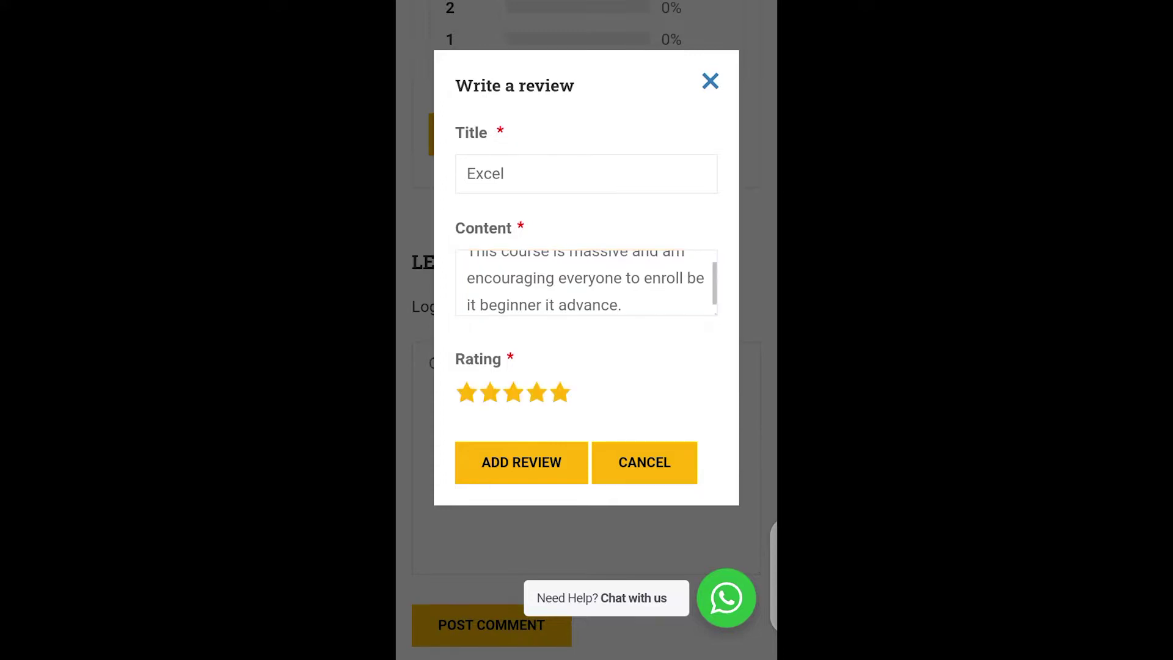
left_click(513, 392)
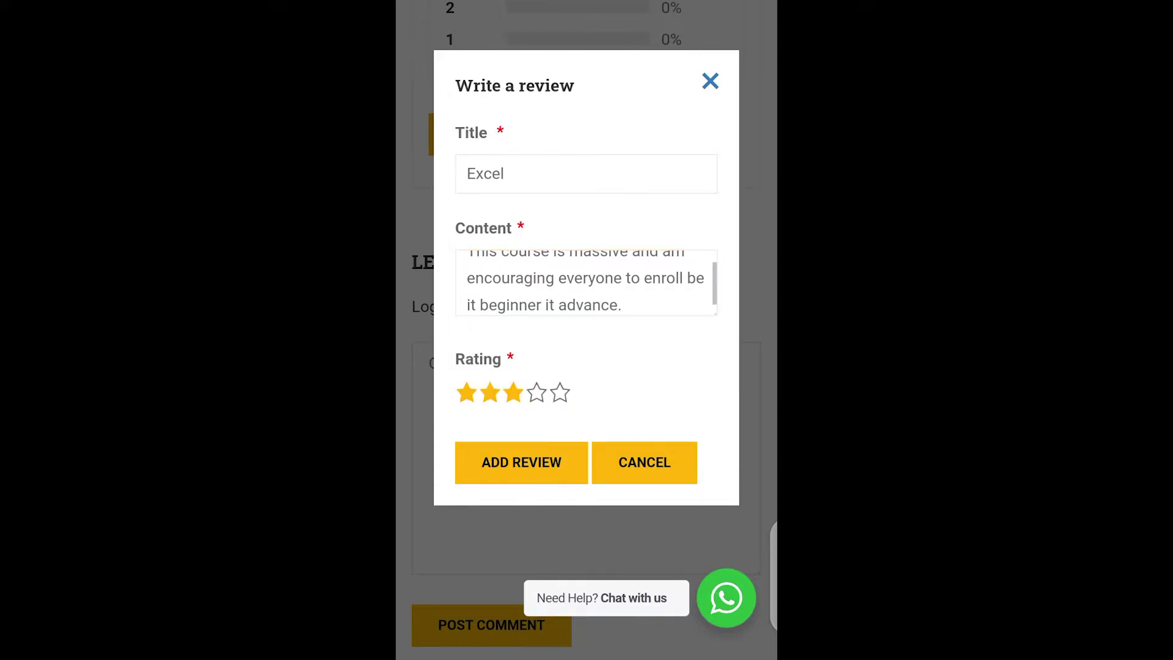